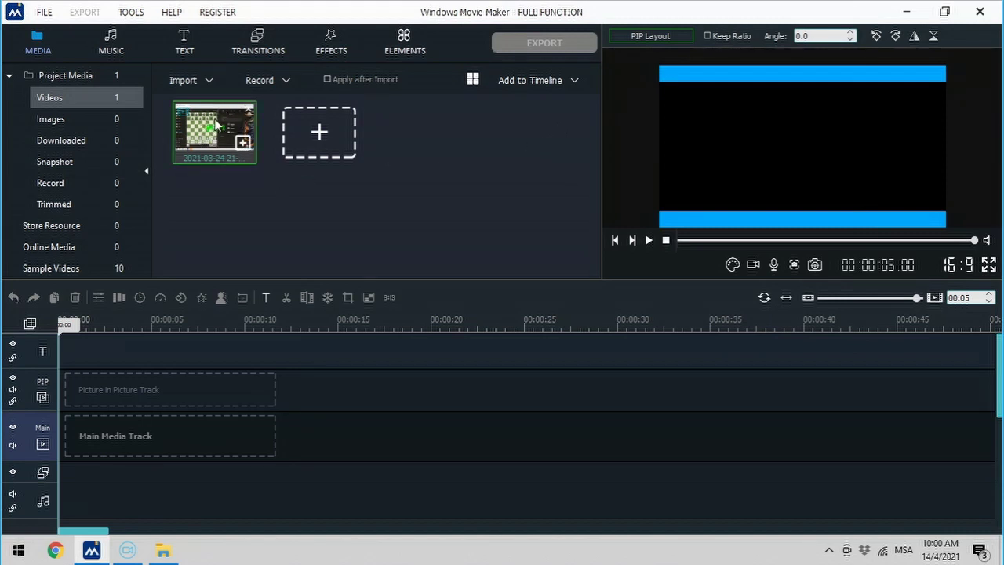
Step: Place the imported chess video at the start of the main media track
{"action": "left_click_drag", "start_coordinate": [220, 121], "coordinate": [79, 439]}
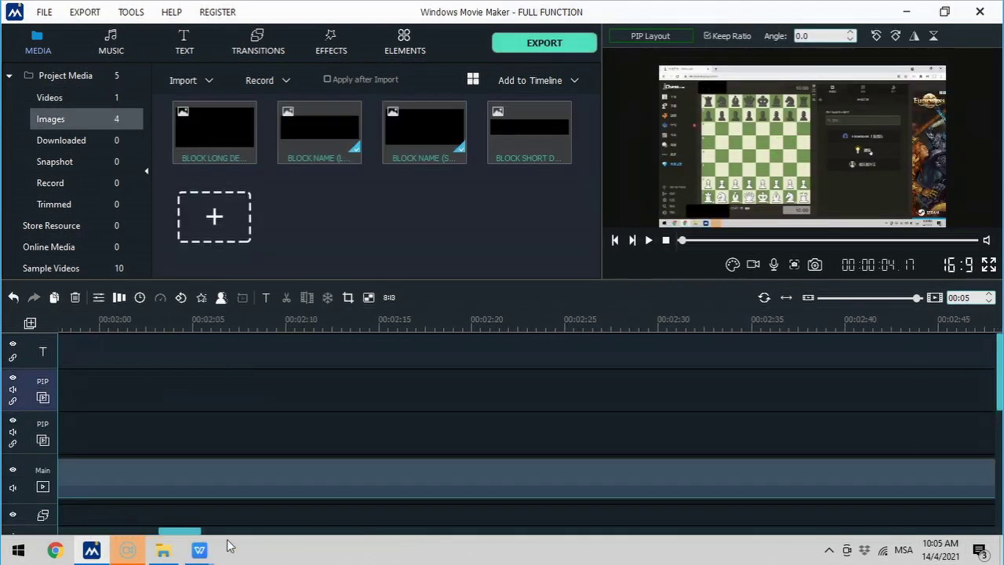
Step: Split the main video near its end at 00:17:57, just before the recording window appears
{"action": "left_click_drag", "start_coordinate": [227, 546], "coordinate": [987, 547]}
{"action": "left_click", "coordinate": [619, 469]}
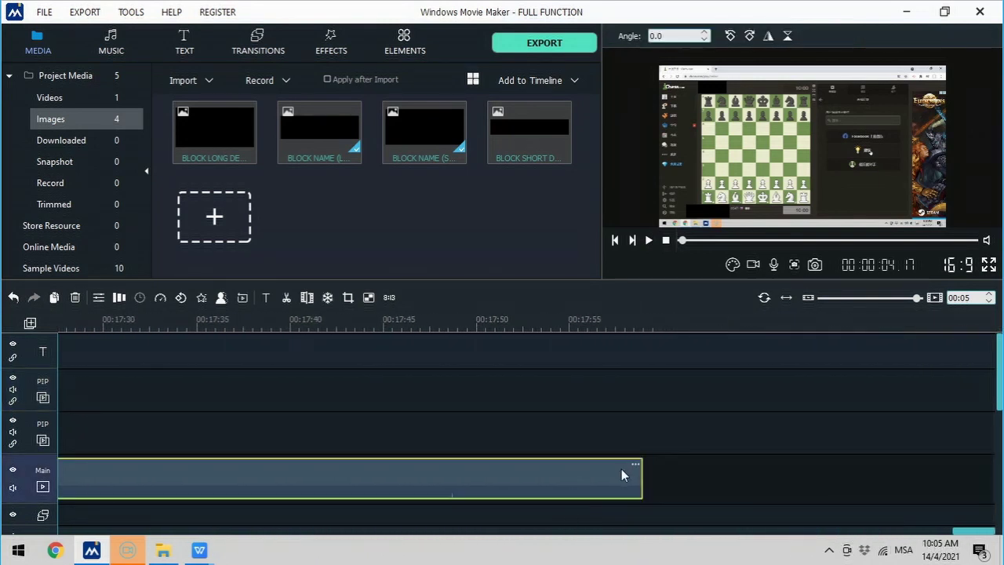
{"action": "left_click", "coordinate": [631, 475]}
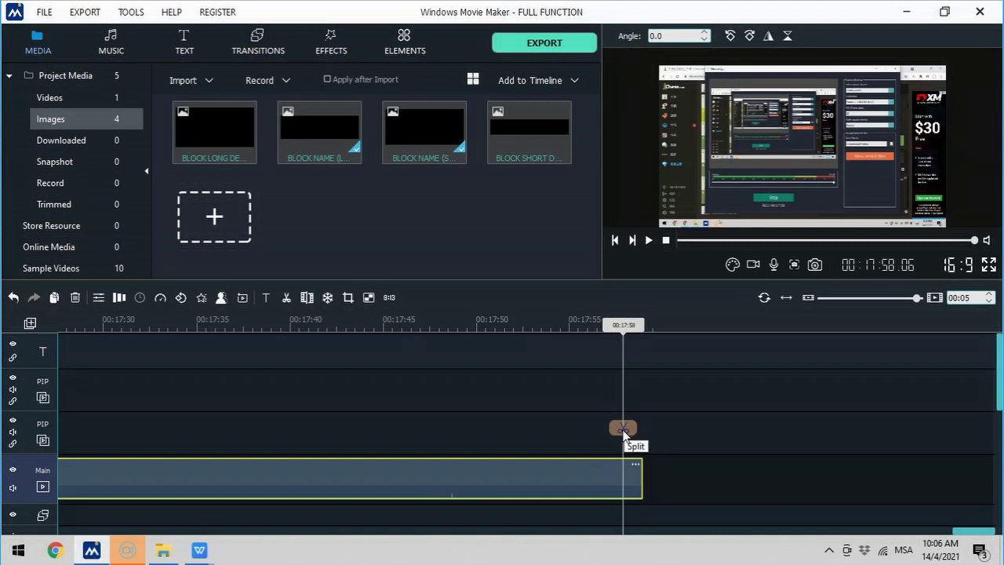
{"action": "left_click", "coordinate": [601, 476]}
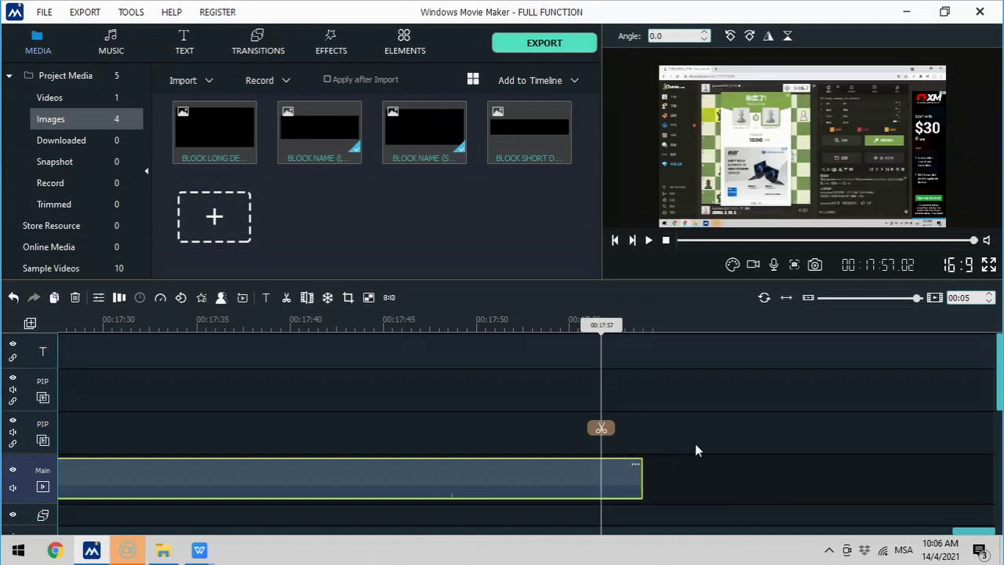
{"action": "left_click", "coordinate": [649, 241]}
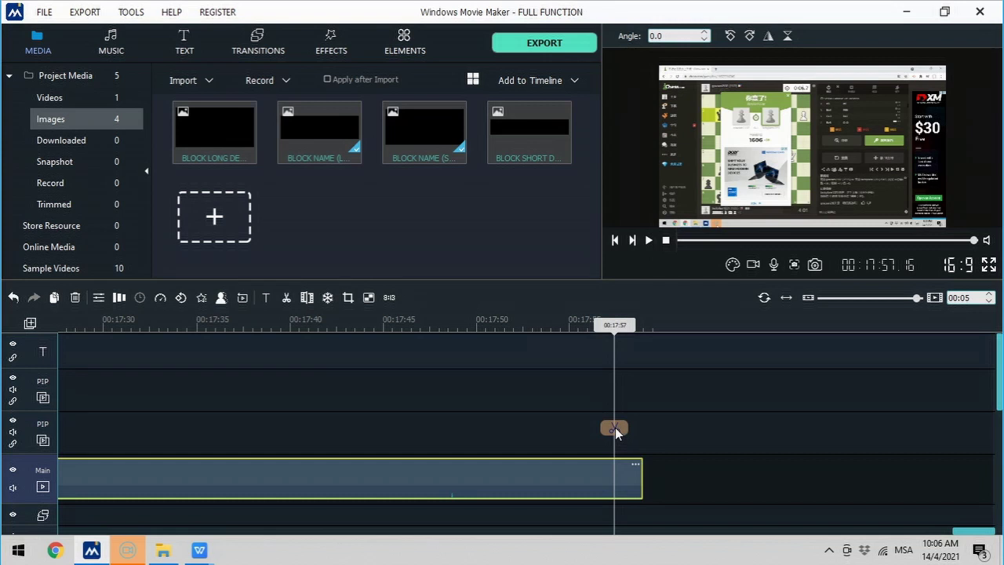
{"action": "left_click", "coordinate": [614, 428]}
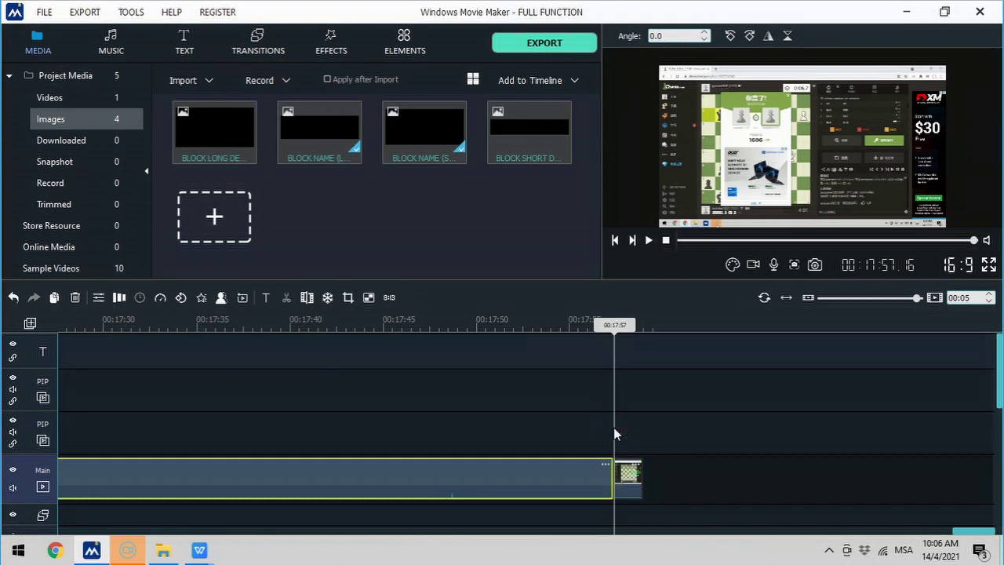
Step: Delete the short leftover segment after the split at the end of the main track
{"action": "left_click", "coordinate": [628, 477]}
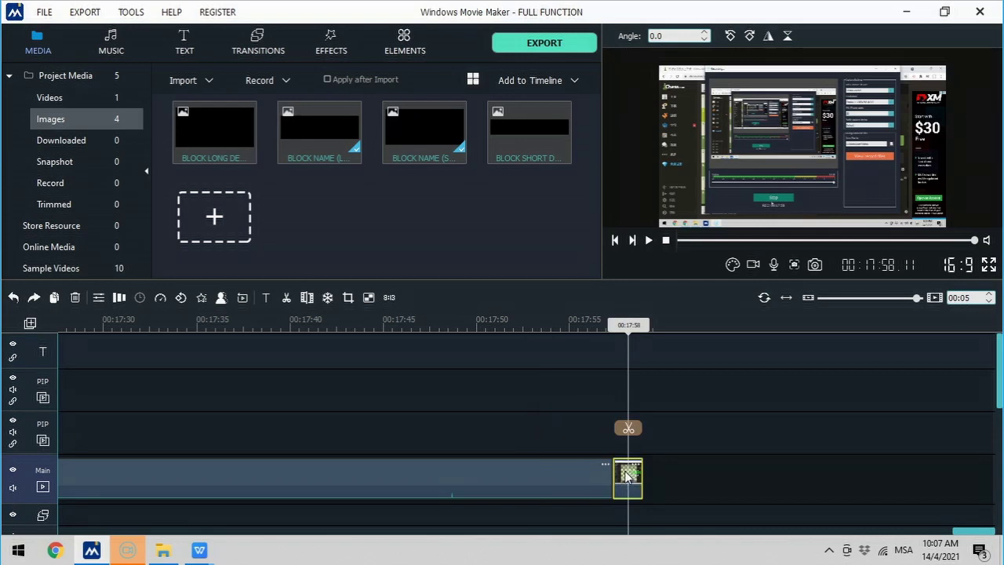
{"action": "right_click", "coordinate": [627, 475]}
{"action": "left_click", "coordinate": [653, 418]}
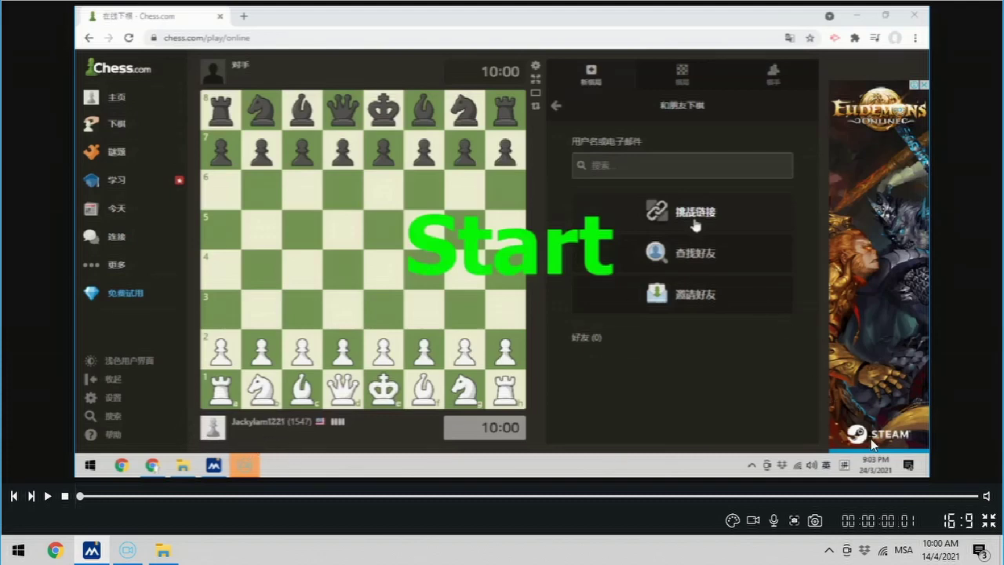
Step: Leave the full-screen preview, switch to WPS Office and create a blank text document
{"action": "left_click", "coordinate": [989, 523]}
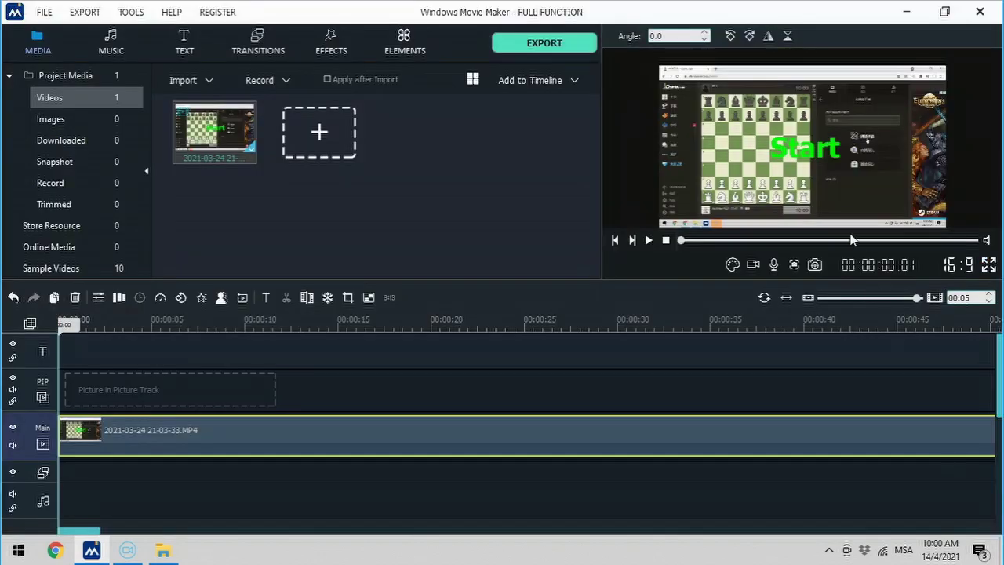
{"action": "left_click", "coordinate": [1001, 549]}
{"action": "double_click", "coordinate": [43, 182]}
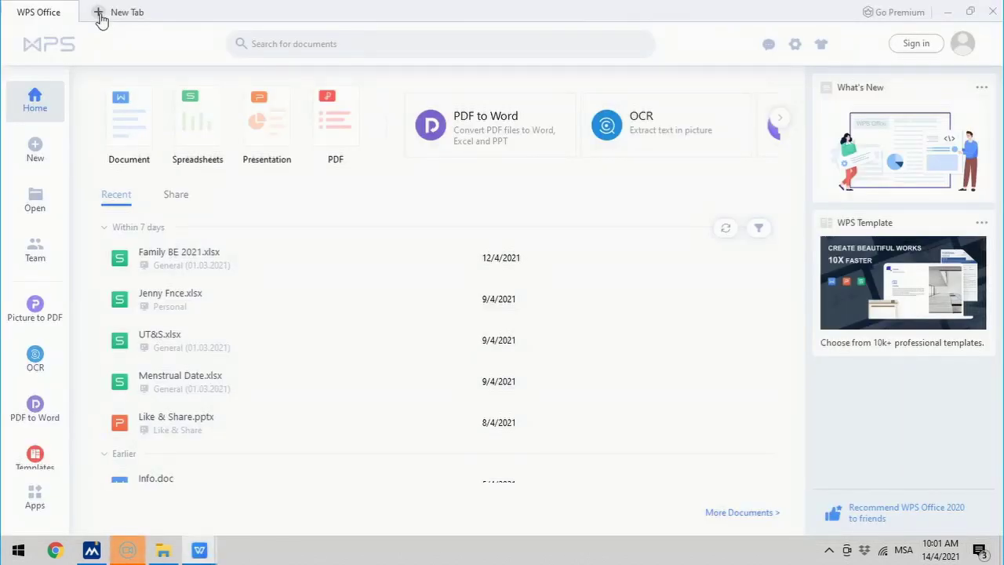
{"action": "left_click", "coordinate": [99, 13]}
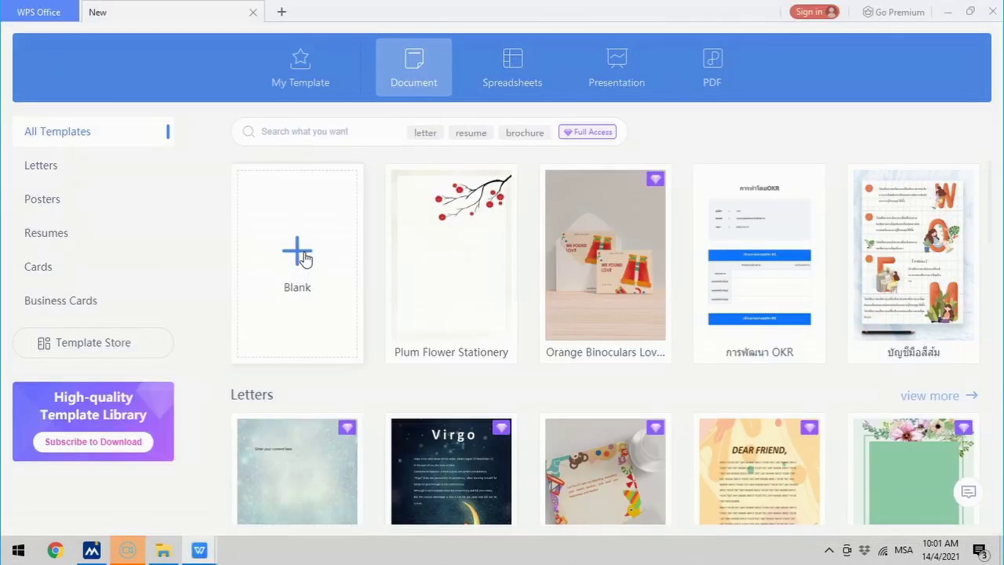
{"action": "left_click", "coordinate": [304, 258]}
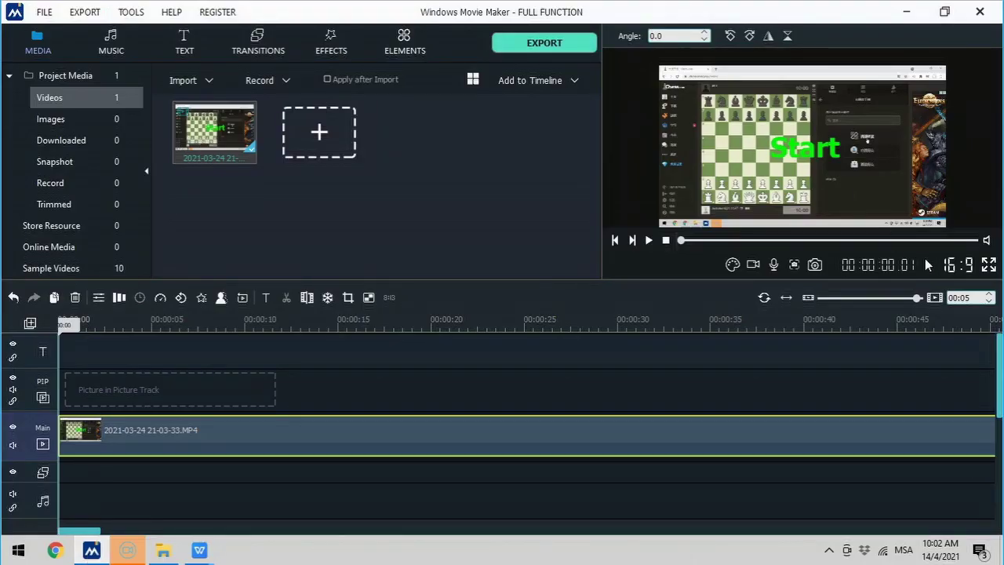
Step: In the blank WPS document, draw a rectangle about 3.82 cm high and 10.91 cm wide near the page's upper margin
{"action": "left_click", "coordinate": [989, 266]}
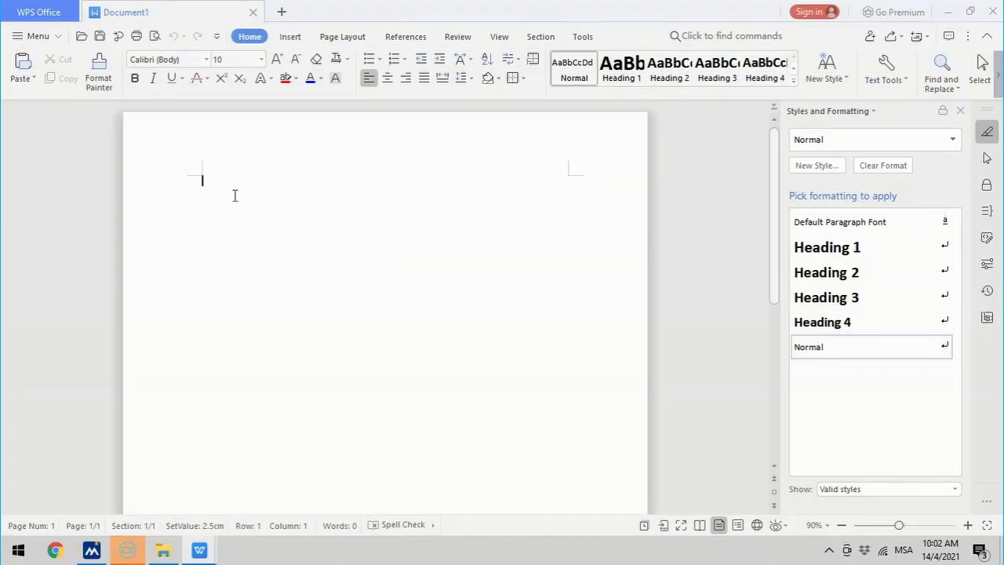
{"action": "left_click", "coordinate": [290, 37]}
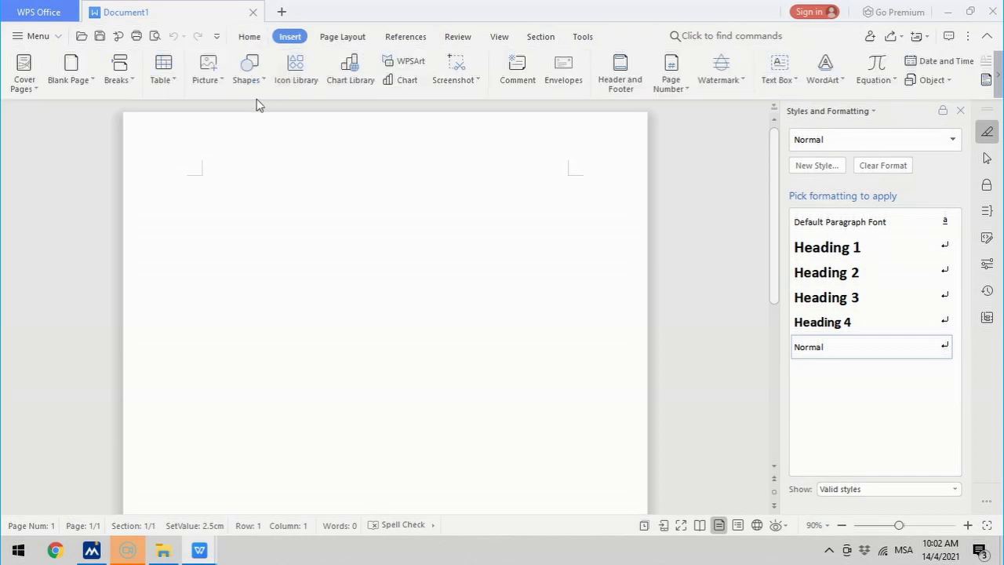
{"action": "left_click", "coordinate": [252, 82]}
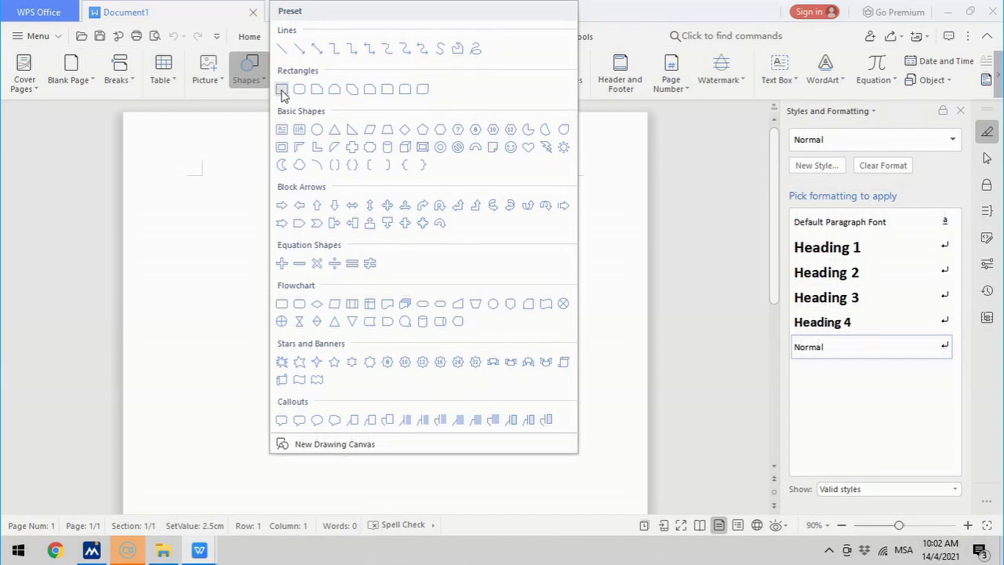
{"action": "left_click", "coordinate": [283, 92]}
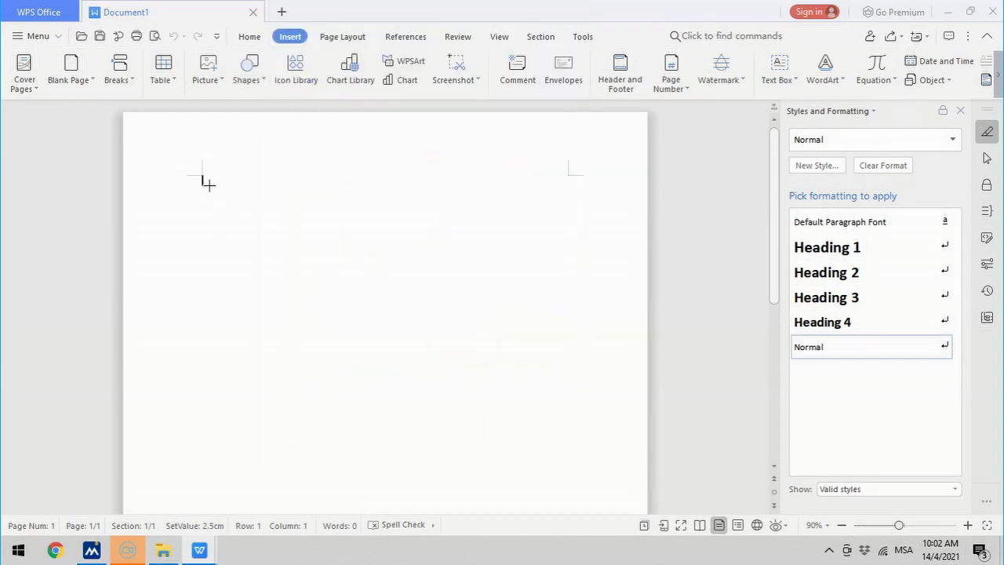
{"action": "mouse_move", "coordinate": [207, 184]}
{"action": "left_mouse_down"}
{"action": "mouse_move", "coordinate": [319, 267]}
{"action": "mouse_move", "coordinate": [481, 280]}
{"action": "left_mouse_up"}
Step: Apply the solid black shape style to the rectangle and shrink it to about 3.65 cm by 10.79 cm
{"action": "right_click", "coordinate": [445, 220]}
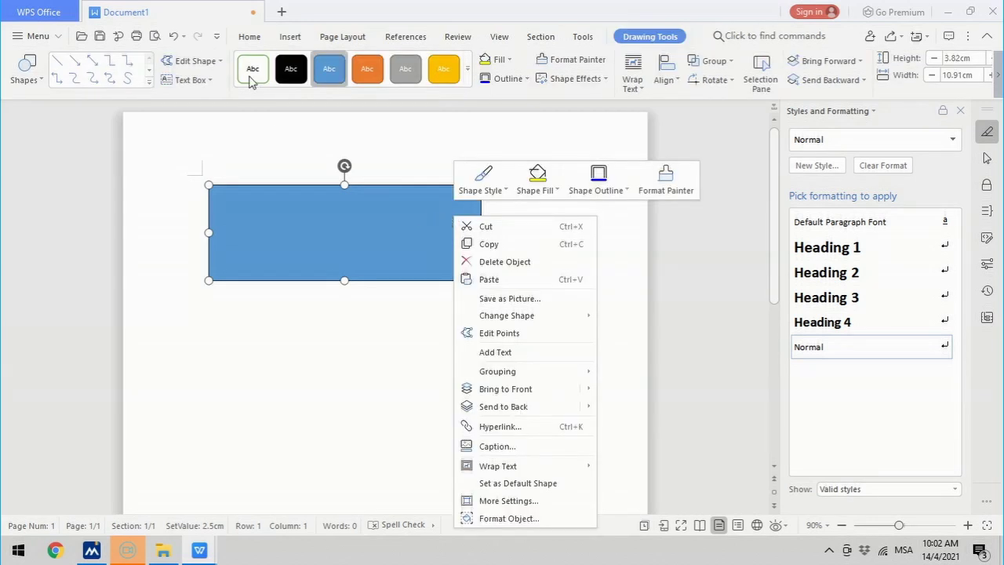
{"action": "left_click", "coordinate": [287, 70]}
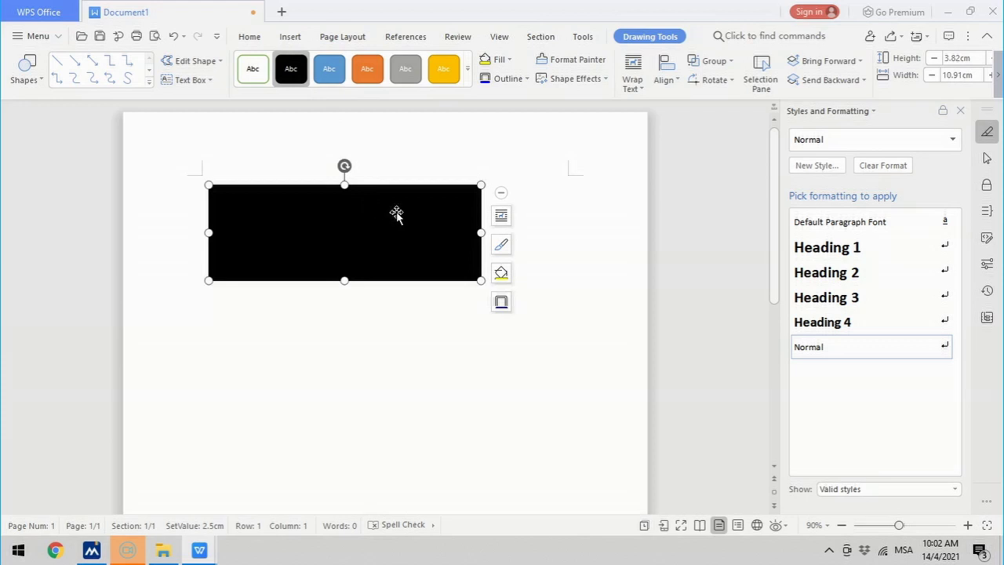
{"action": "mouse_move", "coordinate": [481, 280]}
{"action": "left_mouse_down"}
{"action": "mouse_move", "coordinate": [412, 233]}
{"action": "mouse_move", "coordinate": [474, 275]}
{"action": "left_mouse_up"}
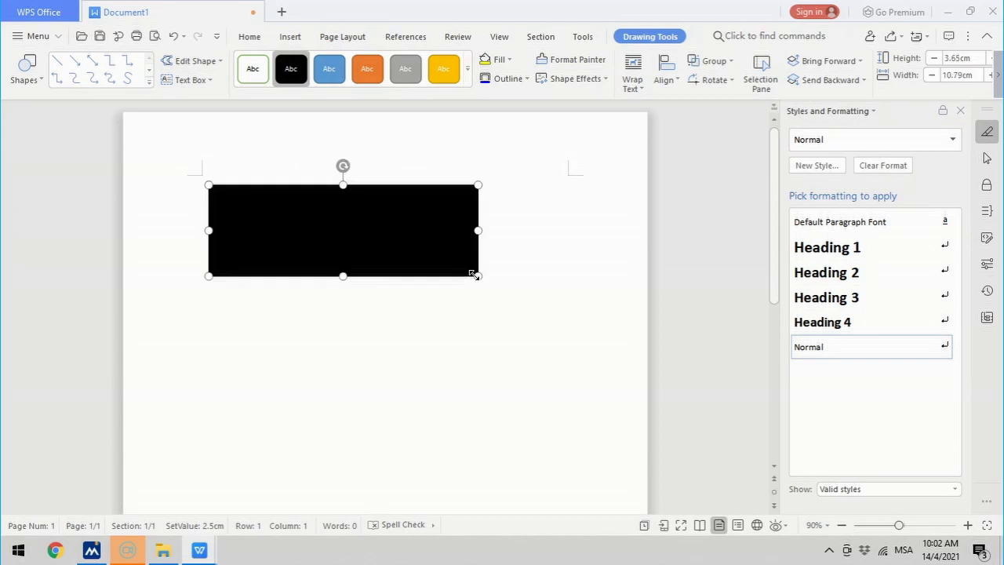
Step: Save the black rectangle to the desktop as a PNG picture named Picture1
{"action": "right_click", "coordinate": [412, 214]}
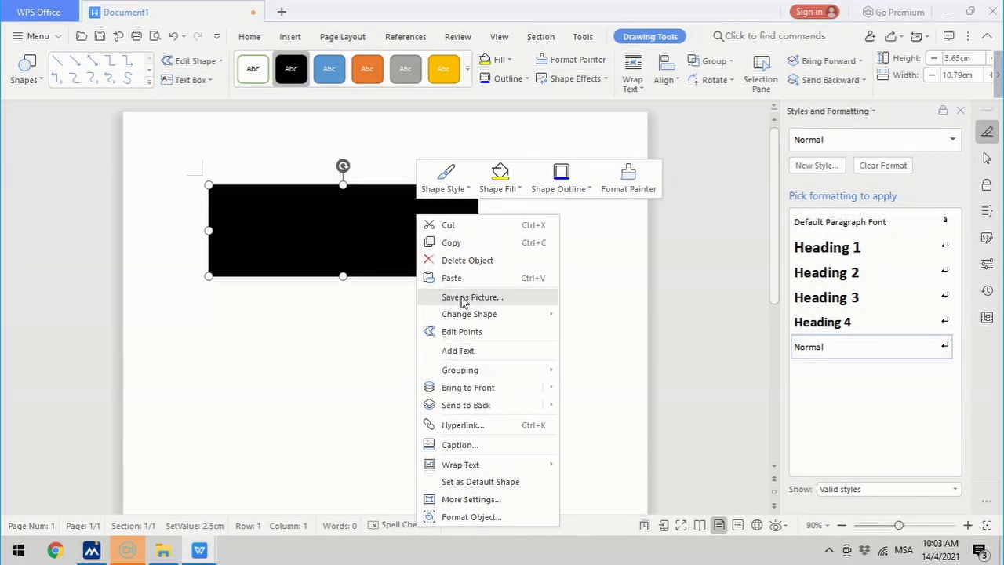
{"action": "left_click", "coordinate": [504, 304]}
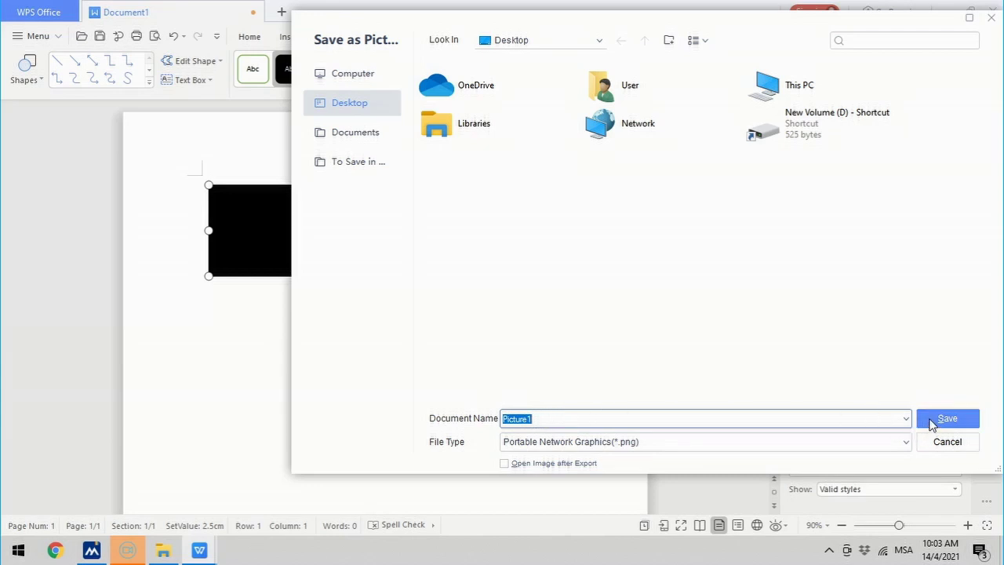
{"action": "left_click", "coordinate": [928, 422]}
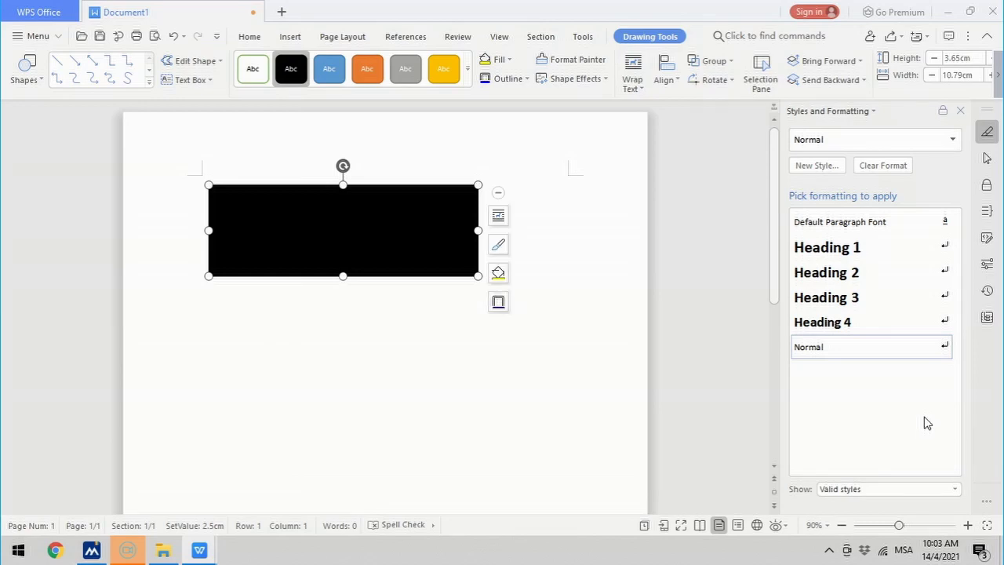
Step: Switch back to Windows Movie Maker and import all four block images from the Block Shapes folder
{"action": "left_click", "coordinate": [948, 12]}
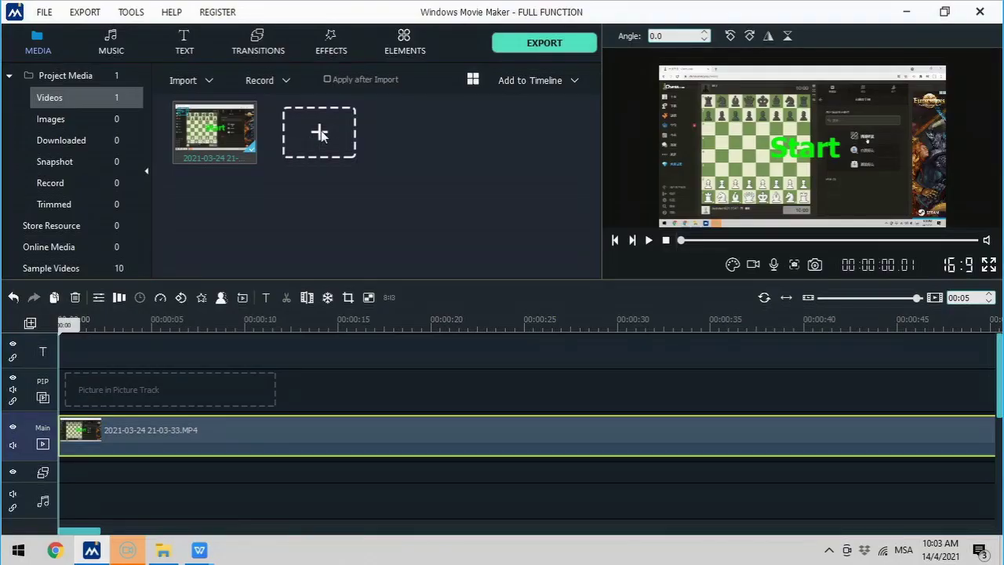
{"action": "left_click", "coordinate": [319, 131]}
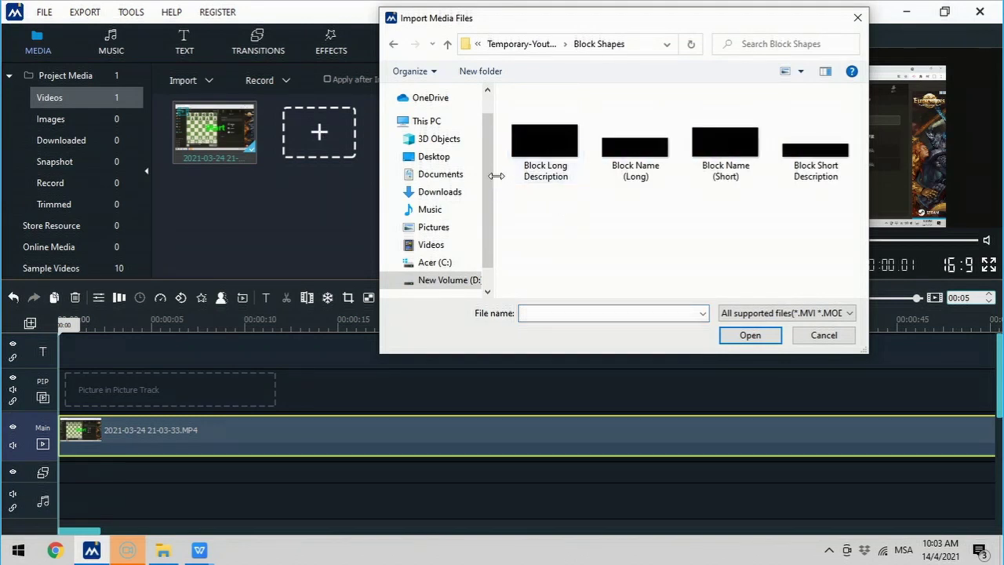
{"action": "left_click_drag", "start_coordinate": [504, 109], "coordinate": [824, 182]}
{"action": "left_click", "coordinate": [766, 335]}
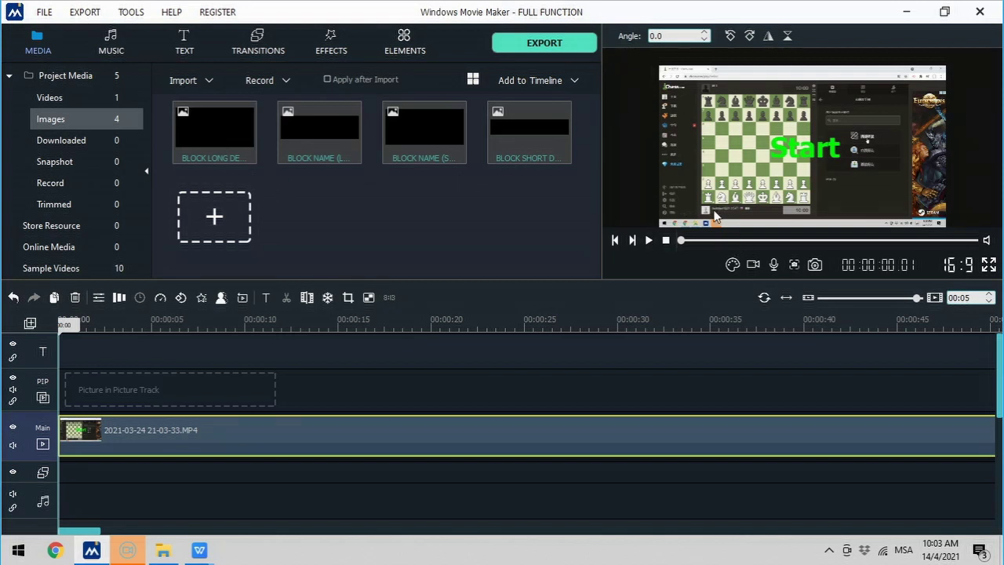
Step: Add the Block Name (Long) image at the start of the PIP track and shrink it to cover the player name below the chessboard
{"action": "left_click", "coordinate": [326, 123]}
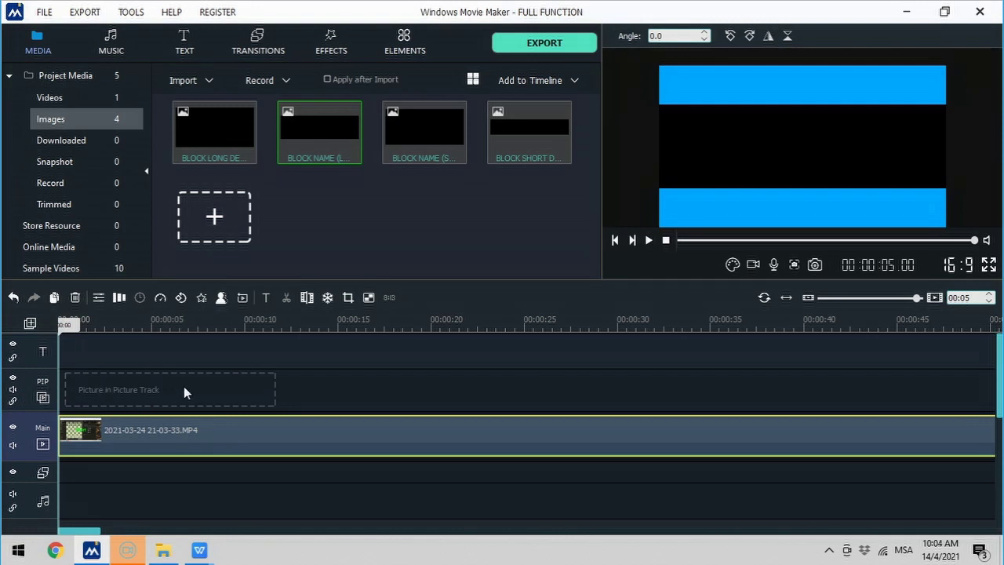
{"action": "left_click_drag", "start_coordinate": [321, 122], "coordinate": [102, 389]}
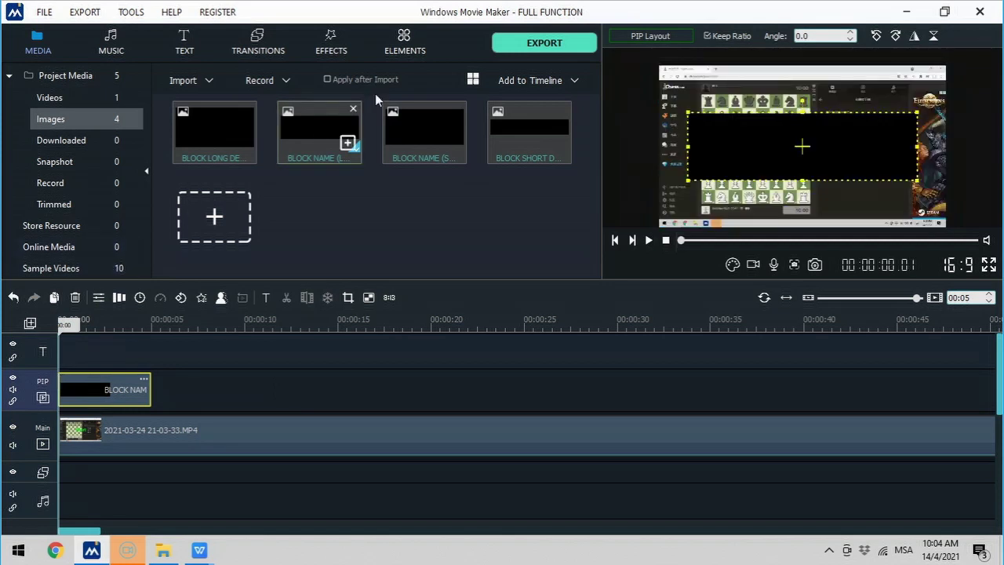
{"action": "left_click", "coordinate": [990, 267]}
{"action": "left_click", "coordinate": [634, 229]}
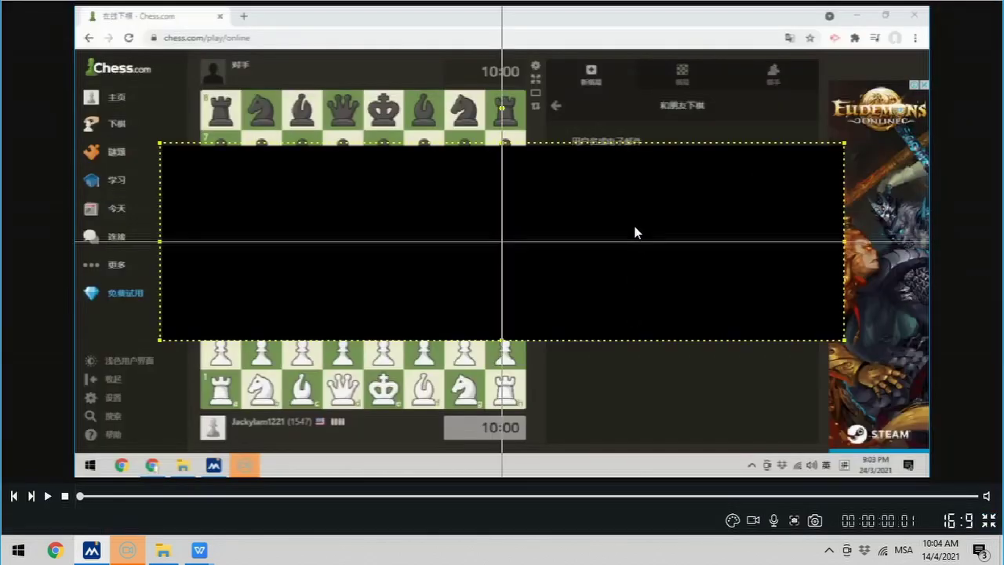
{"action": "left_click_drag", "start_coordinate": [845, 338], "coordinate": [565, 259]}
{"action": "left_click_drag", "start_coordinate": [497, 238], "coordinate": [249, 430]}
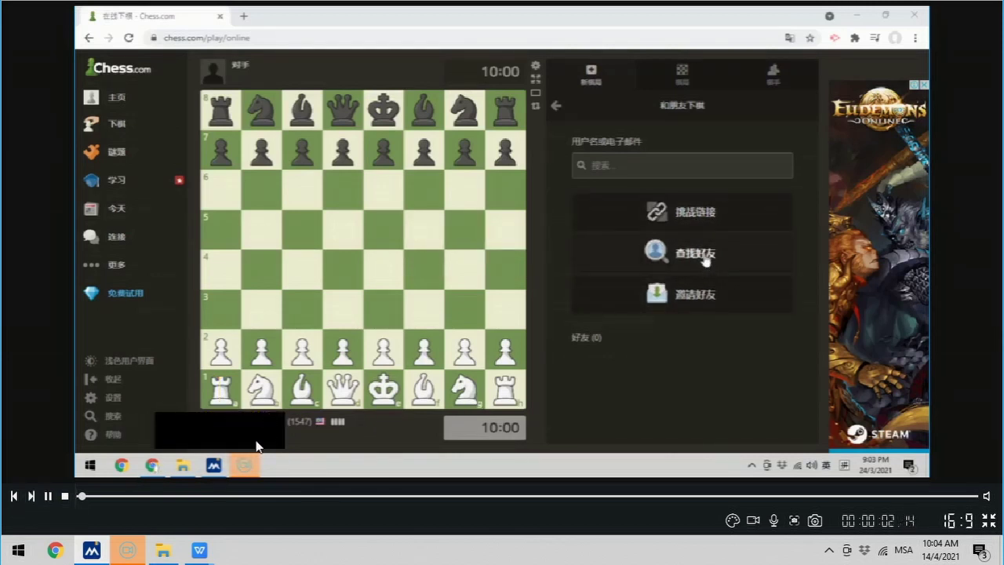
Step: Play the video full screen to check how long the black block covers the player name
{"action": "left_click", "coordinate": [48, 497]}
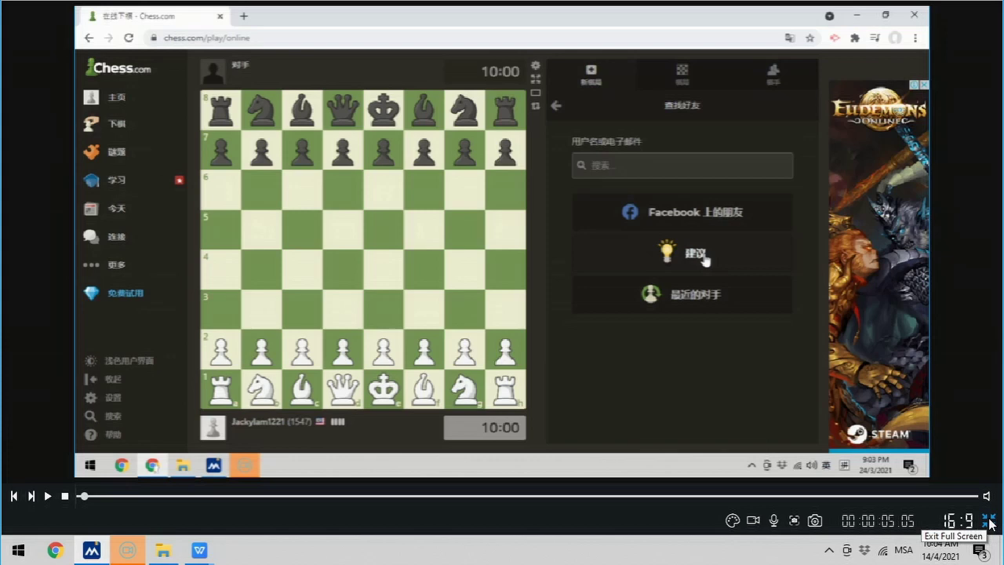
{"action": "left_click", "coordinate": [990, 524]}
{"action": "left_click", "coordinate": [992, 262]}
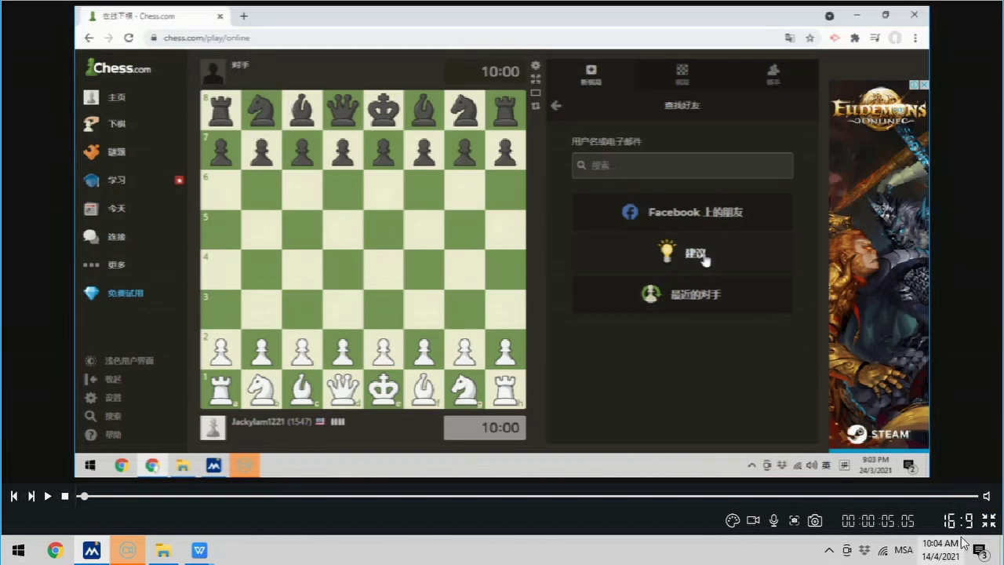
{"action": "left_click", "coordinate": [987, 521]}
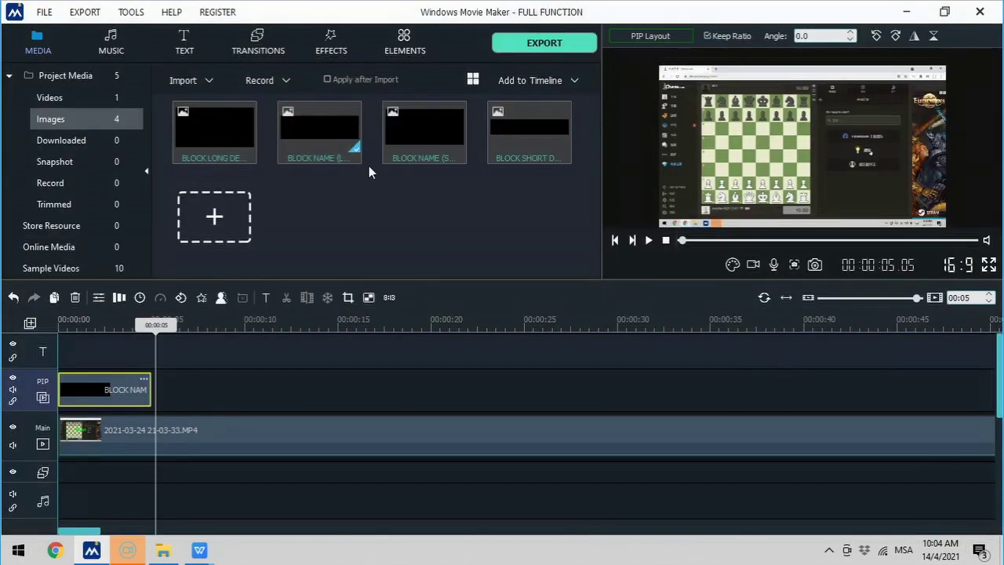
Step: Add the Block Name (Short) image at the start of a second PIP track and shrink it over the opponent's name above the chessboard
{"action": "left_click_drag", "start_coordinate": [409, 127], "coordinate": [90, 389]}
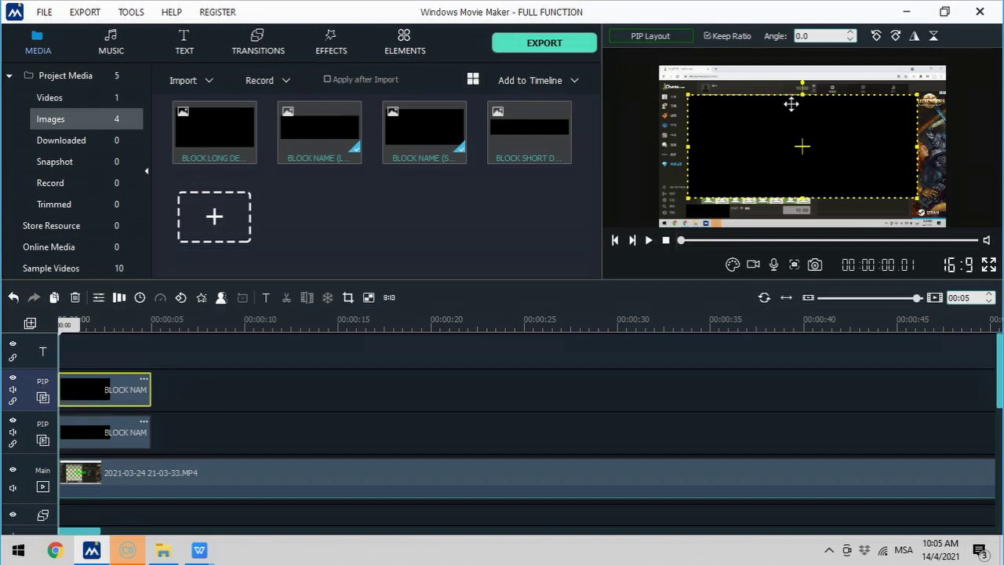
{"action": "left_click", "coordinate": [988, 266]}
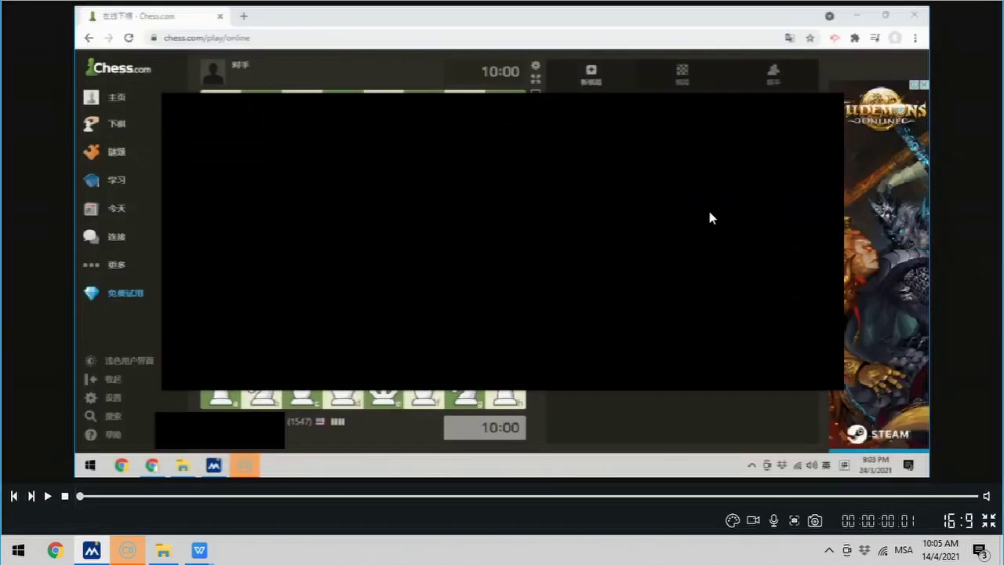
{"action": "left_click_drag", "start_coordinate": [846, 390], "coordinate": [265, 88]}
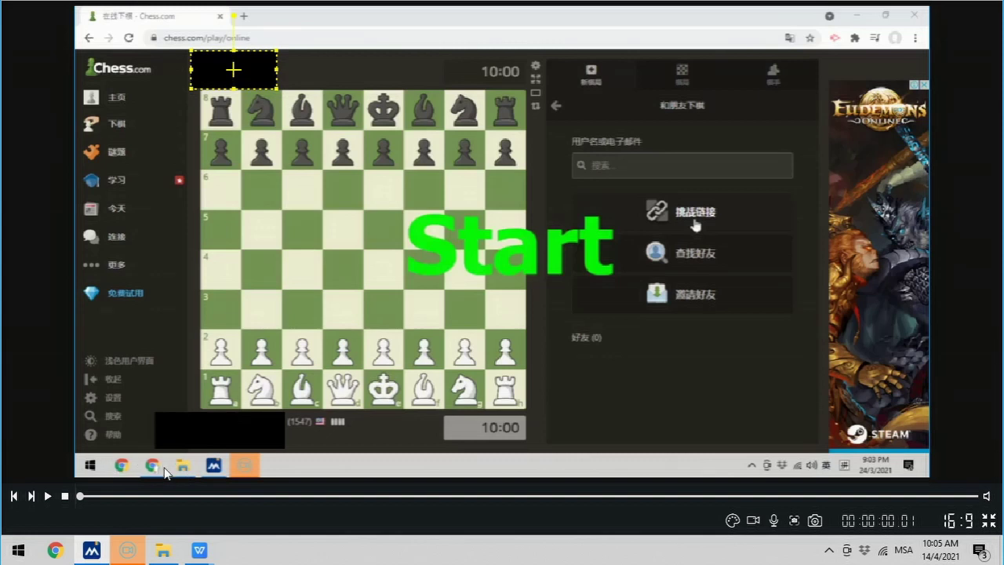
Step: Check both name blocks in full-screen playback and trim the end of the main chess video back to about 00:17:57
{"action": "left_click", "coordinate": [50, 496]}
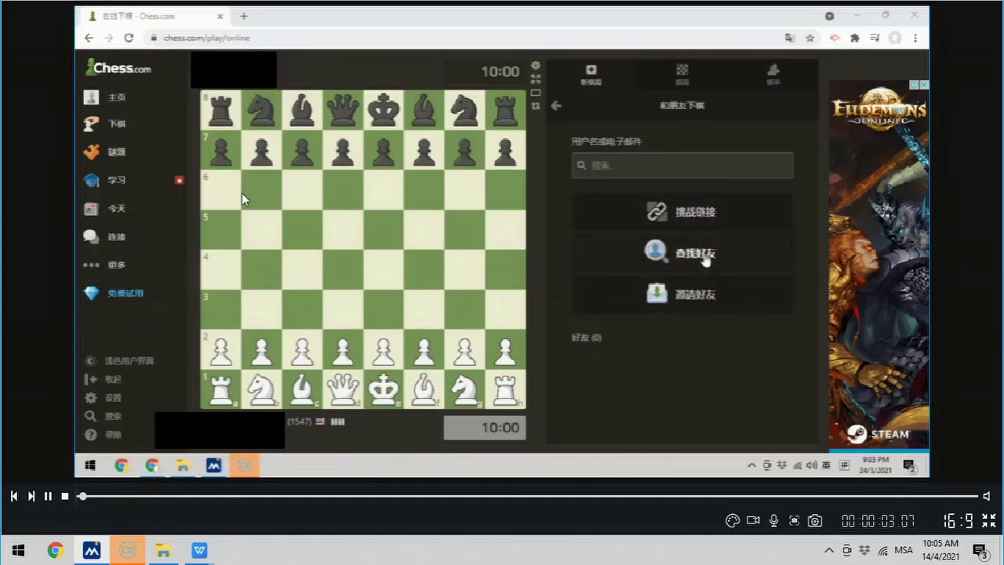
{"action": "key", "text": "Escape"}
{"action": "left_click_drag", "start_coordinate": [47, 533], "coordinate": [990, 548]}
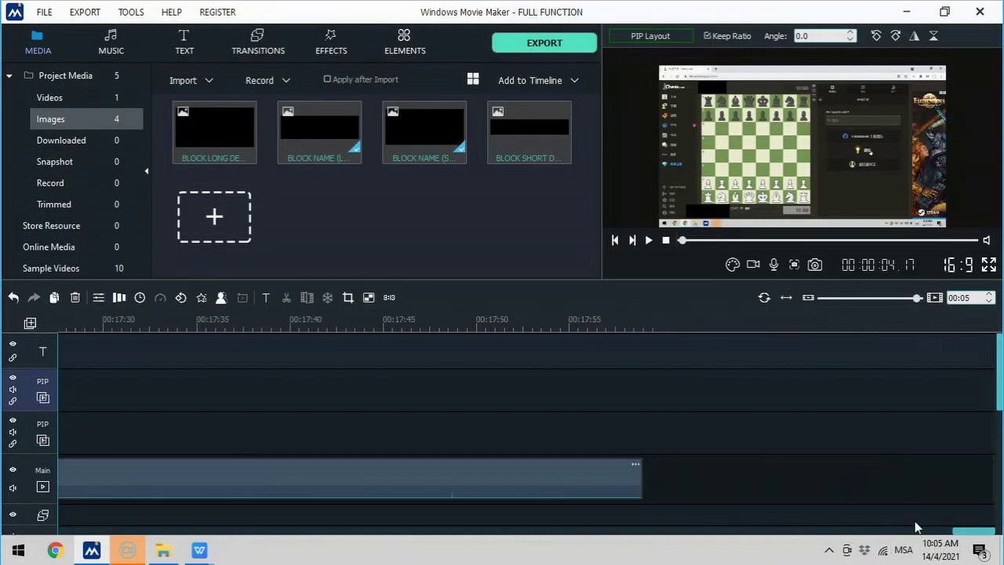
{"action": "left_click", "coordinate": [622, 474]}
{"action": "left_click_drag", "start_coordinate": [621, 474], "coordinate": [613, 477]}
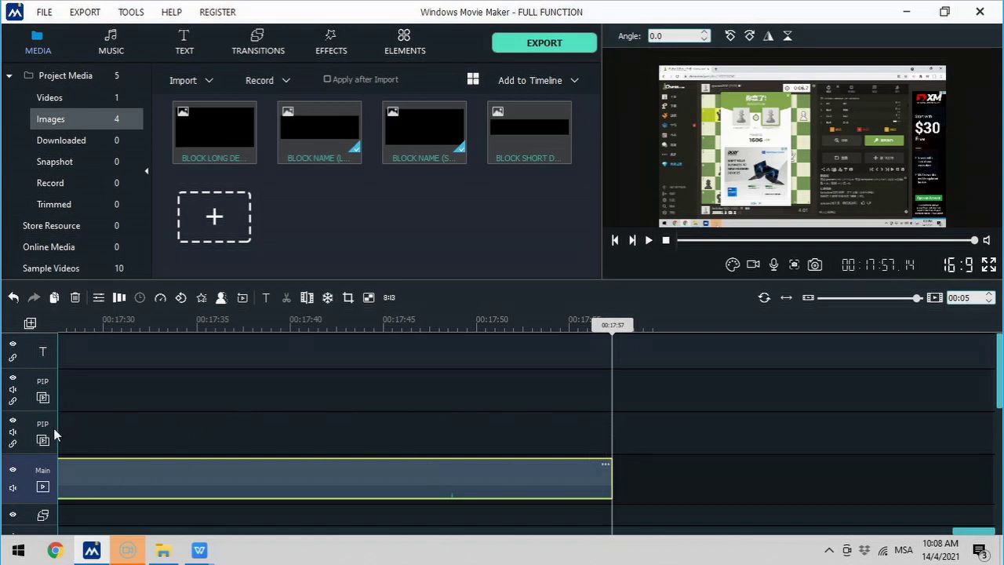
{"action": "left_click", "coordinate": [618, 365]}
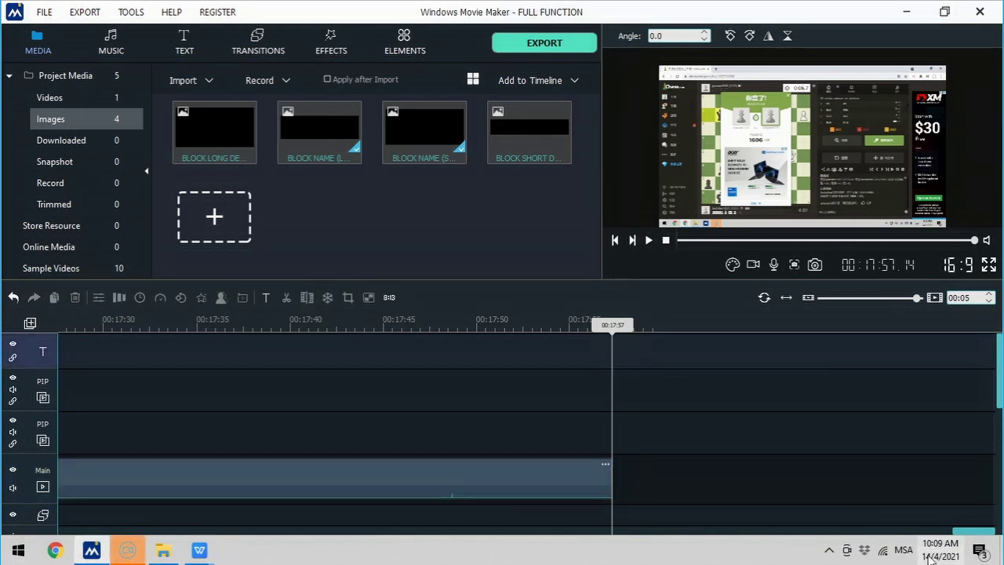
Step: Set the duration of the Block Name (Long) clip at the start of the PIP track to 1077 seconds
{"action": "left_click_drag", "start_coordinate": [967, 534], "coordinate": [59, 485]}
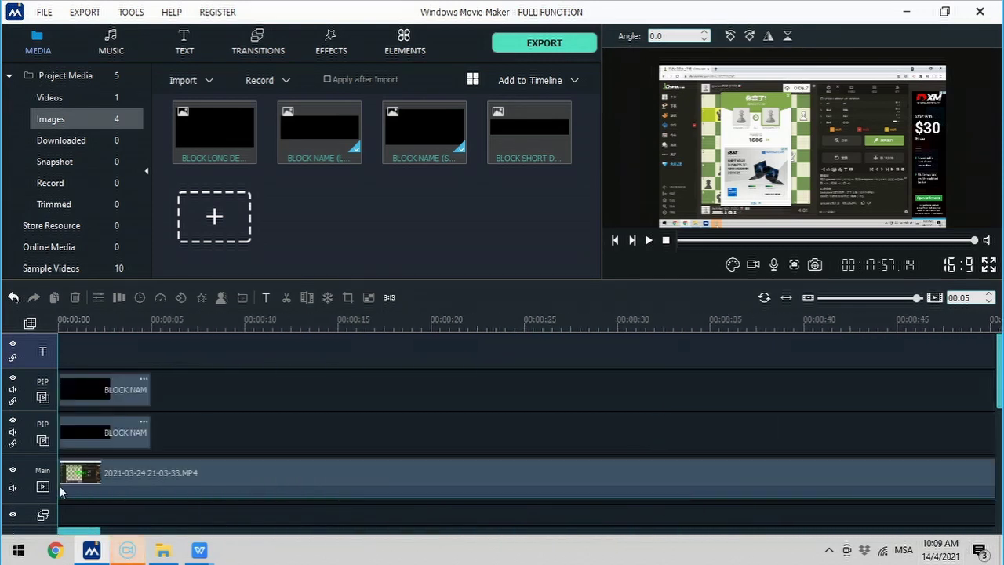
{"action": "left_click", "coordinate": [123, 444]}
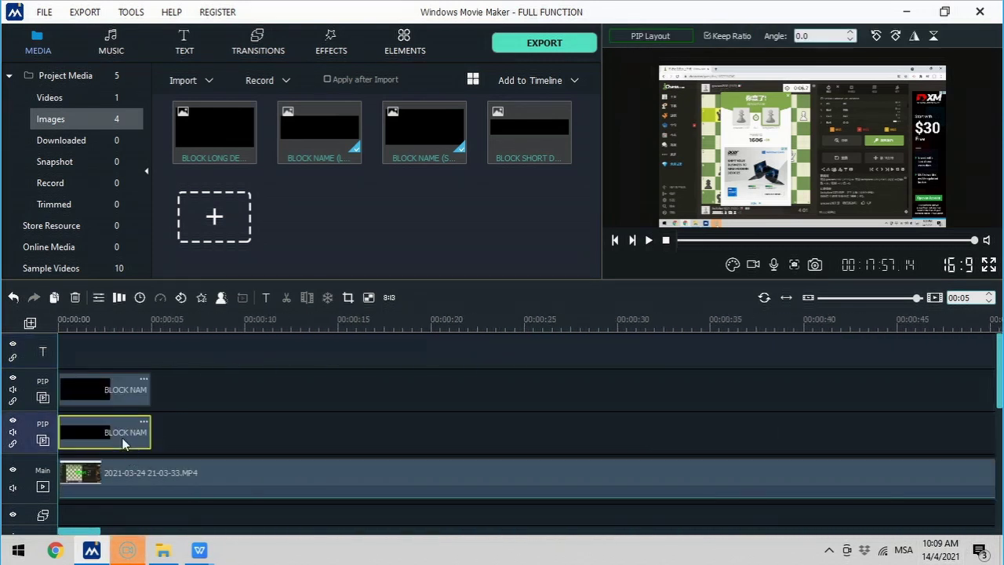
{"action": "left_click", "coordinate": [139, 298]}
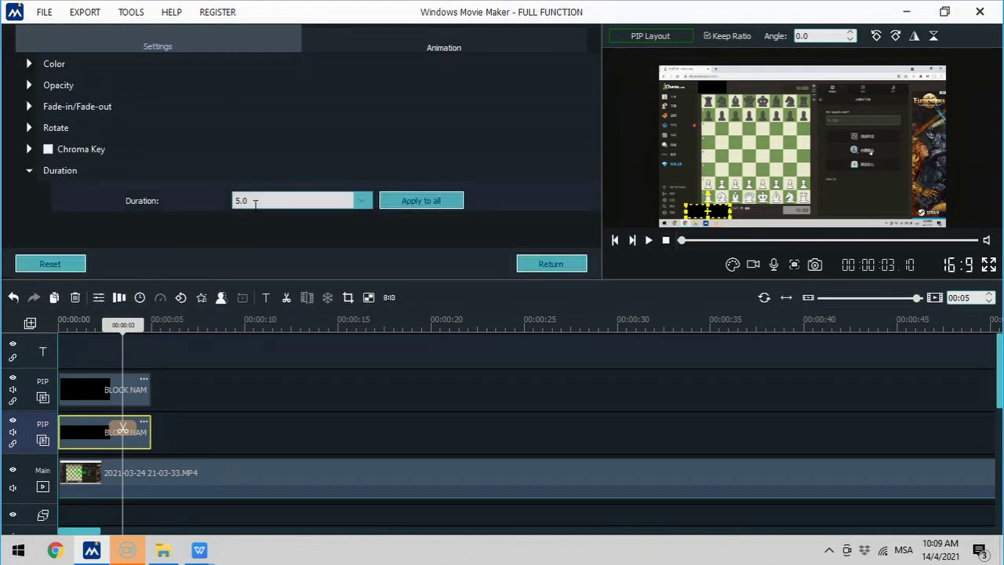
{"action": "key", "text": "BackSpace"}
{"action": "key", "text": "BackSpace"}
{"action": "key", "text": "BackSpace"}
{"action": "type", "text": "10777"}
{"action": "key", "text": "BackSpace"}
{"action": "key", "text": "Return"}
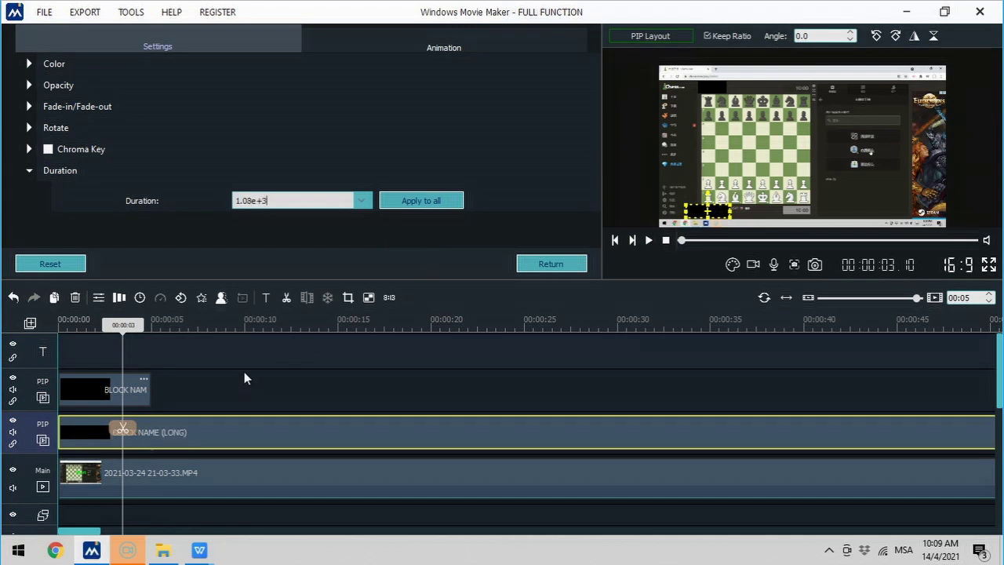
Step: Set the duration of the Block Name (Short) clip to 1077 seconds to match the long block
{"action": "left_click", "coordinate": [79, 384]}
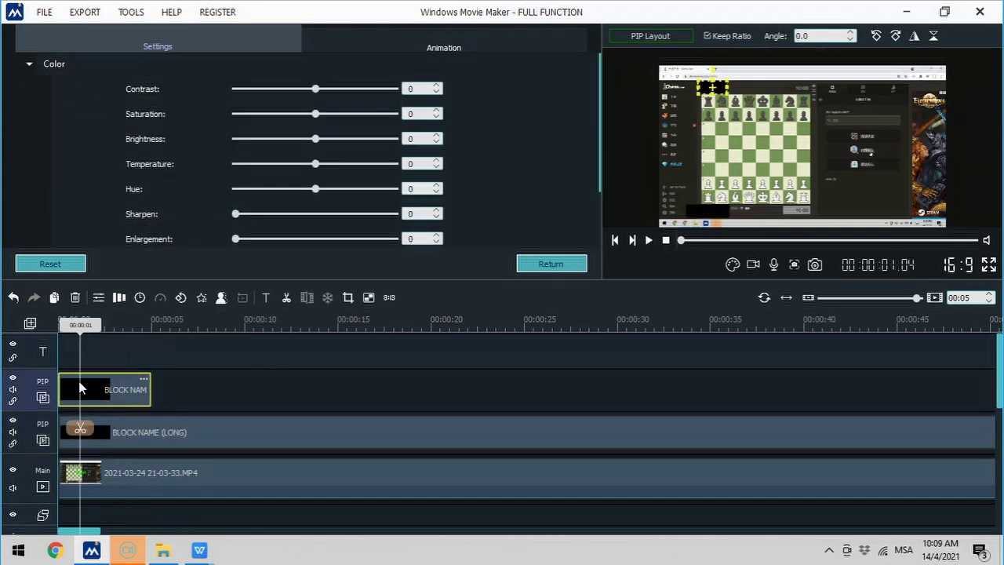
{"action": "left_click", "coordinate": [139, 299]}
{"action": "left_click", "coordinate": [267, 201]}
{"action": "key", "text": "BackSpace"}
{"action": "key", "text": "BackSpace"}
{"action": "key", "text": "BackSpace"}
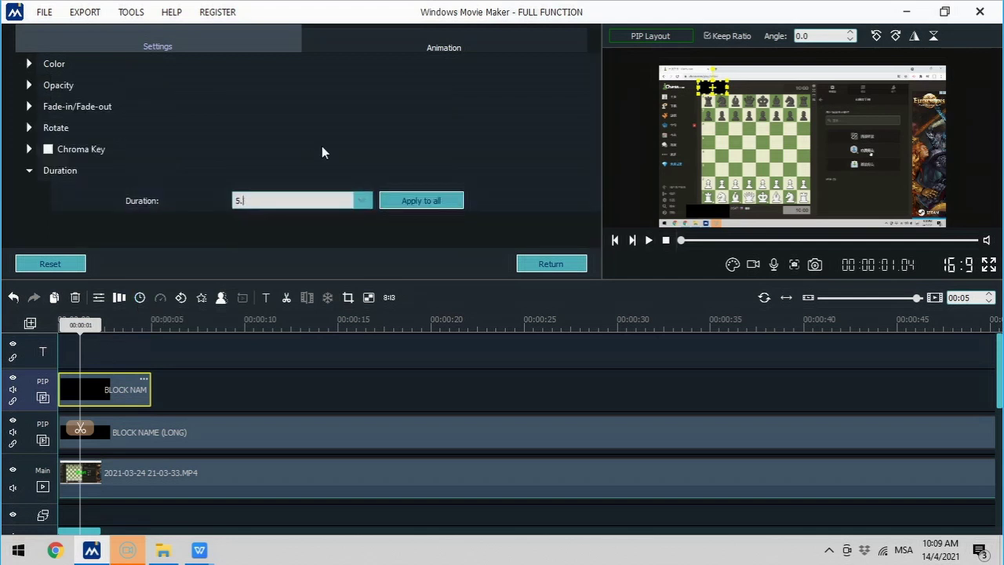
{"action": "type", "text": "10"}
{"action": "type", "text": "80"}
{"action": "key", "text": "Return"}
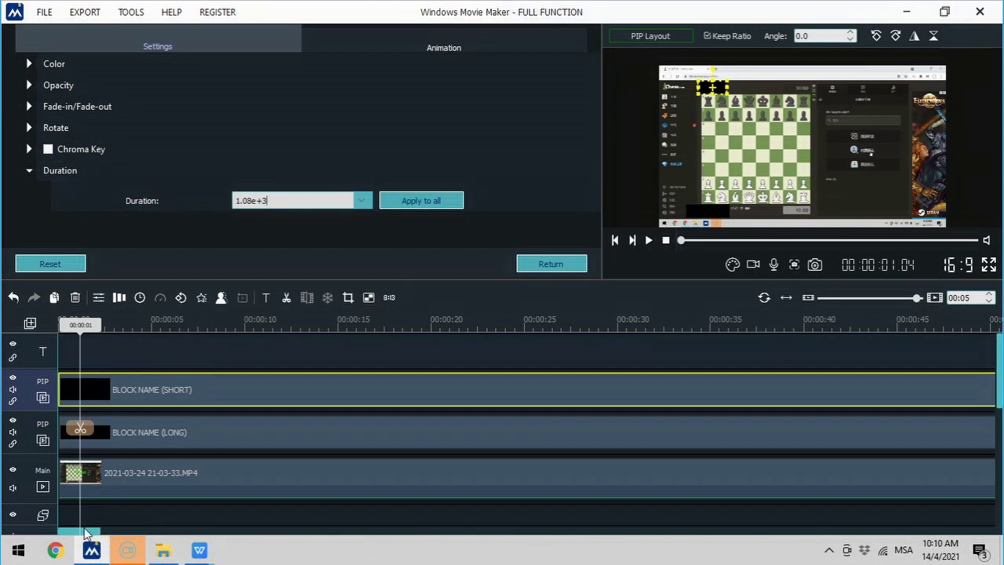
Step: Extend the ends of both block clips on the PIP tracks to line up with the main video's end at 00:17:57
{"action": "left_click_drag", "start_coordinate": [88, 534], "coordinate": [973, 539]}
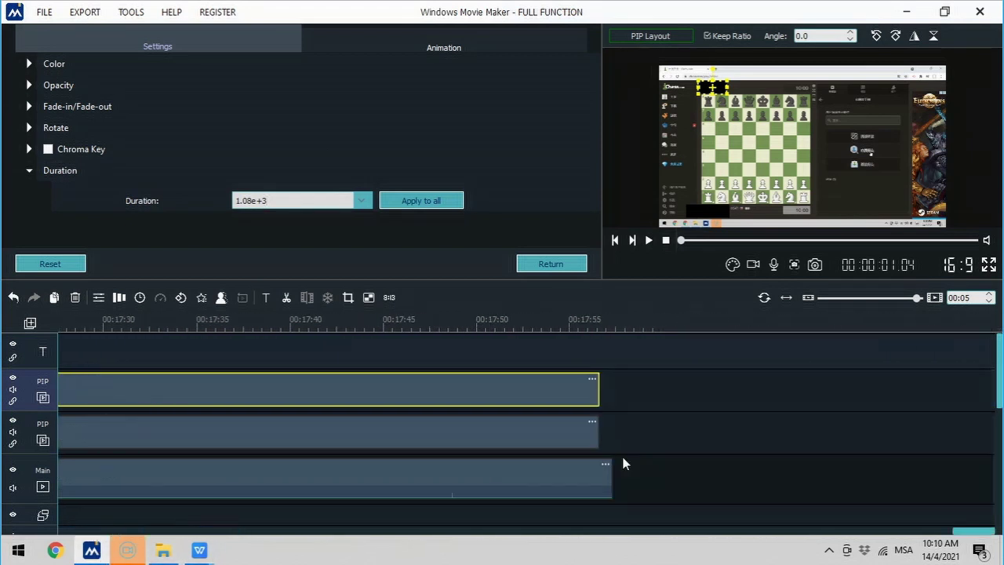
{"action": "left_click", "coordinate": [610, 468]}
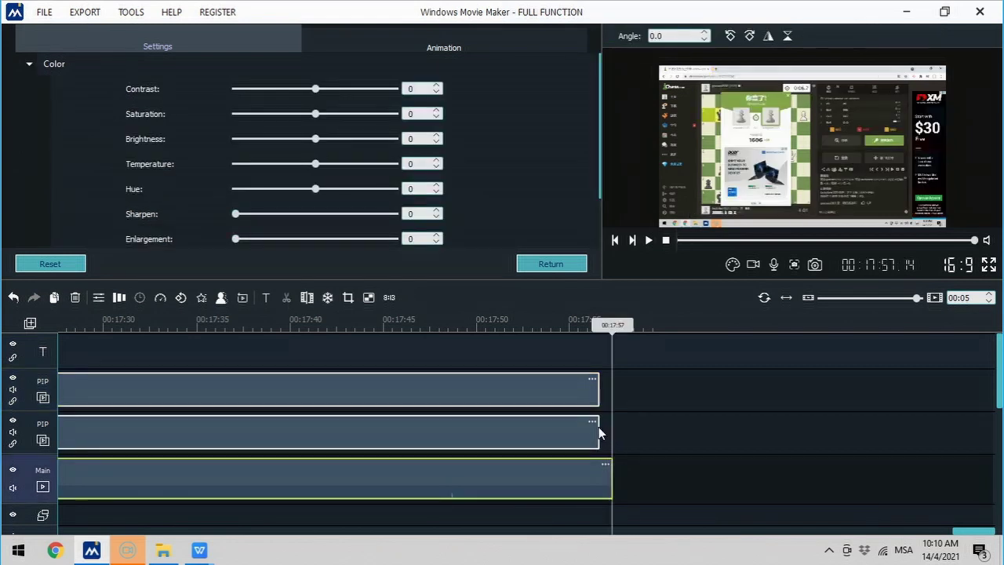
{"action": "left_click", "coordinate": [599, 427]}
{"action": "left_click_drag", "start_coordinate": [598, 427], "coordinate": [610, 426]}
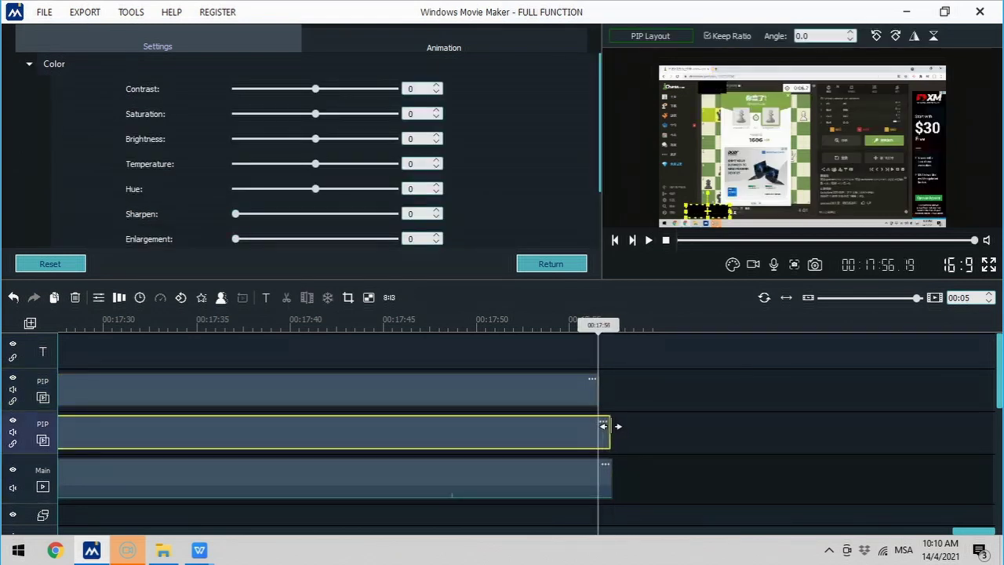
{"action": "left_click", "coordinate": [592, 380]}
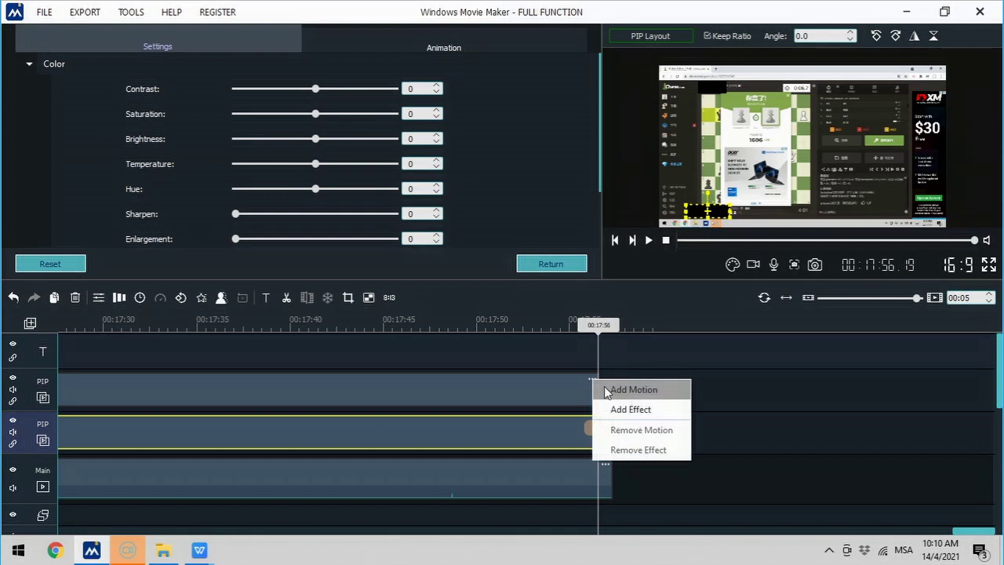
{"action": "left_click", "coordinate": [568, 392]}
{"action": "left_click_drag", "start_coordinate": [601, 391], "coordinate": [612, 387]}
{"action": "left_click", "coordinate": [611, 474]}
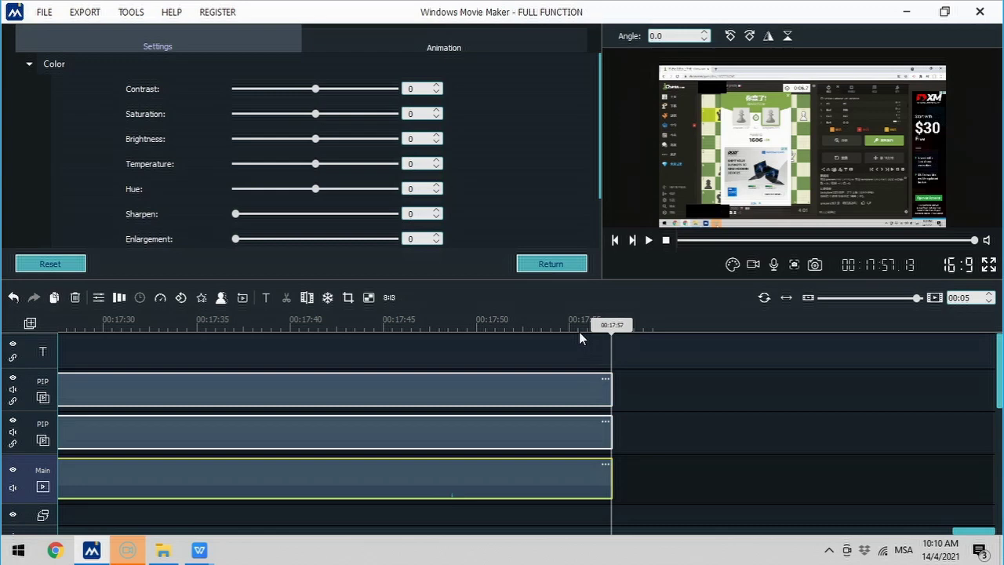
Step: Check the black blocks full screen near the end and shift the short block slightly right to cover the whole opponent's name
{"action": "left_click", "coordinate": [989, 265]}
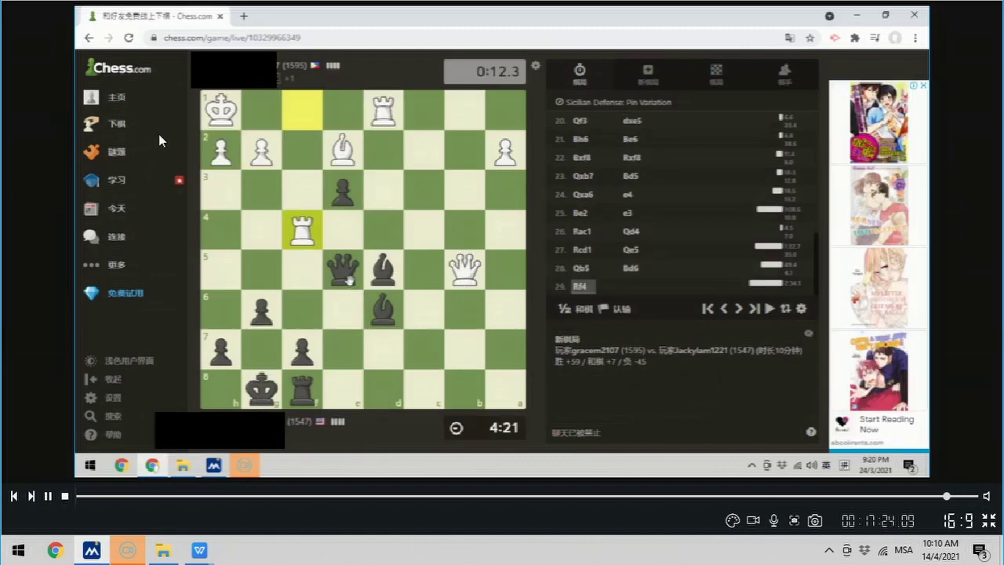
{"action": "left_click", "coordinate": [259, 73]}
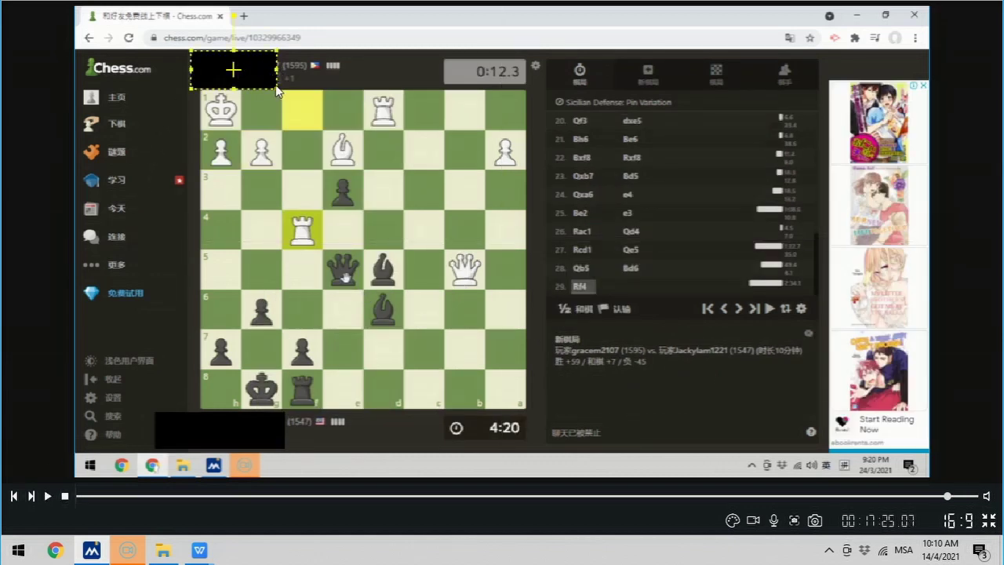
{"action": "left_click_drag", "start_coordinate": [259, 71], "coordinate": [263, 71]}
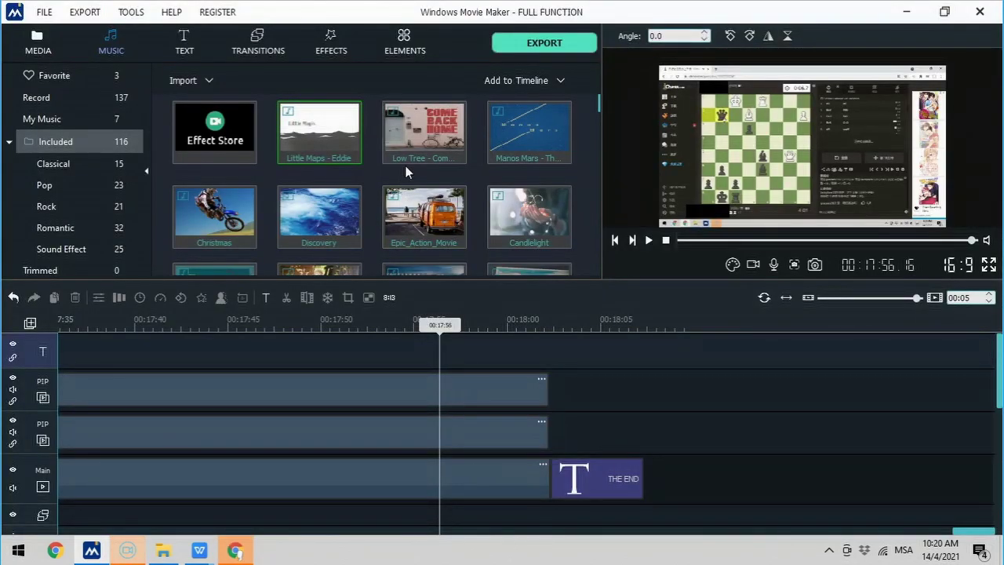
Step: Add the Emoji1 element on its own PIP track at 00:17:58 and stretch it to about the end of the block clips
{"action": "left_click", "coordinate": [409, 52]}
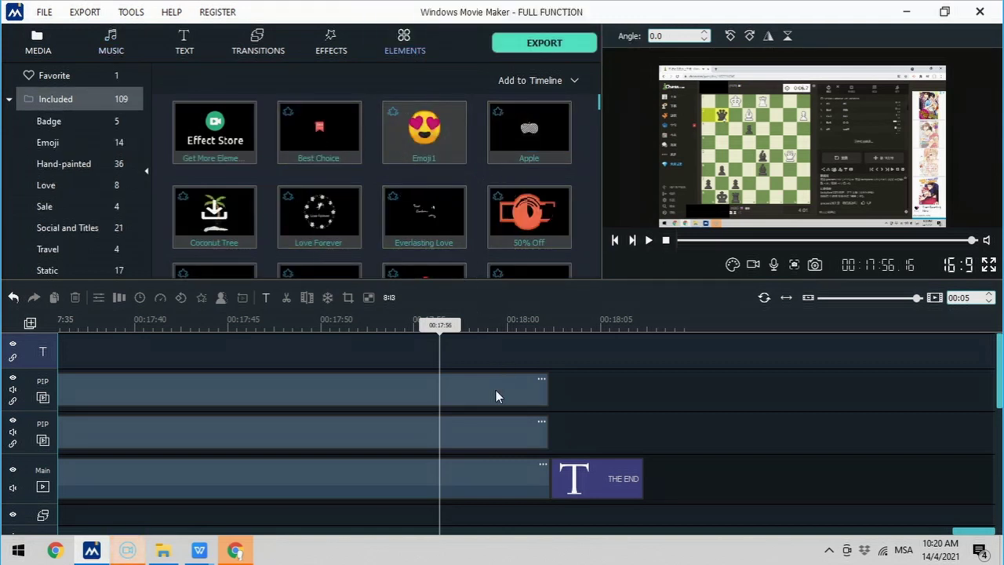
{"action": "left_click", "coordinate": [648, 242]}
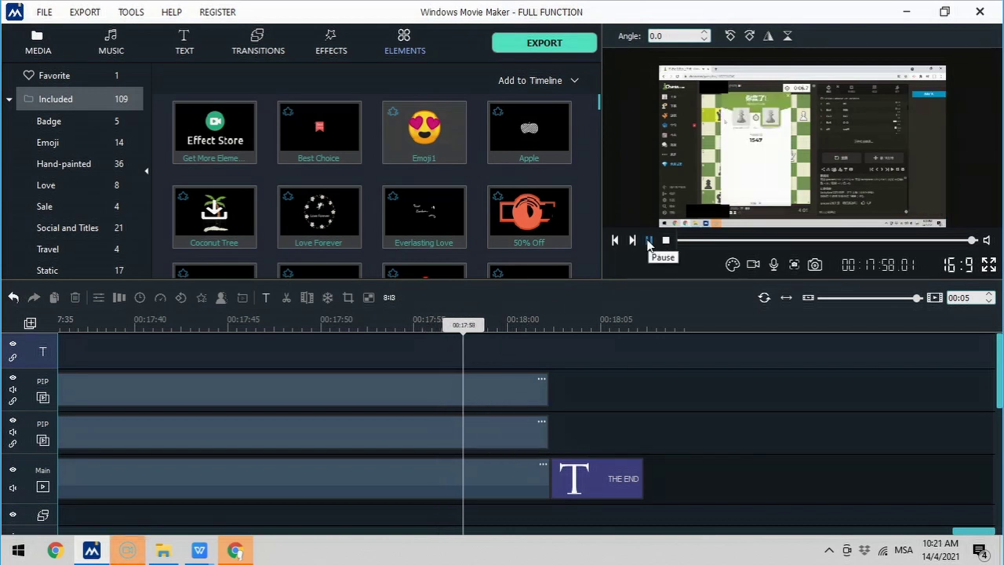
{"action": "left_click", "coordinate": [648, 242]}
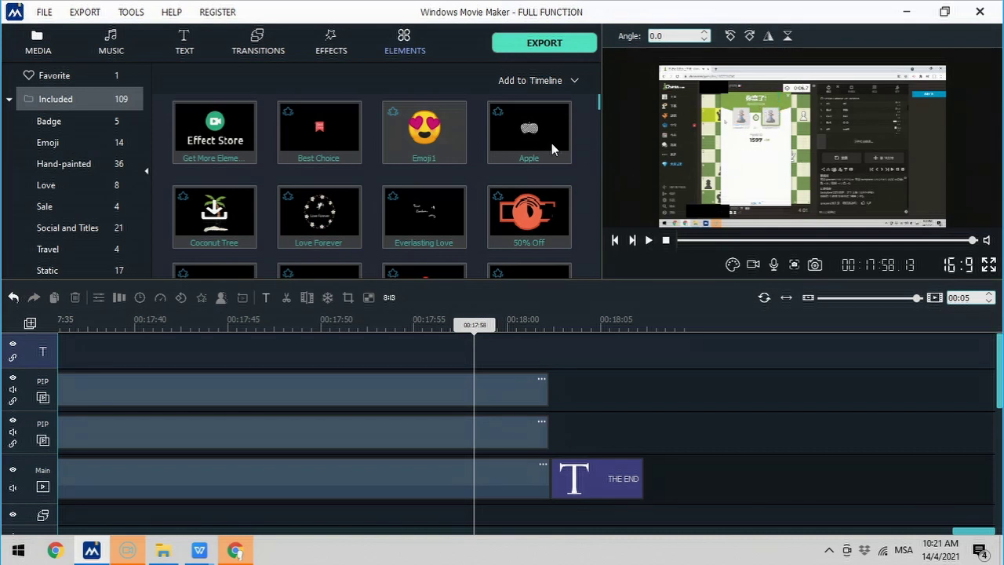
{"action": "left_click", "coordinate": [430, 131]}
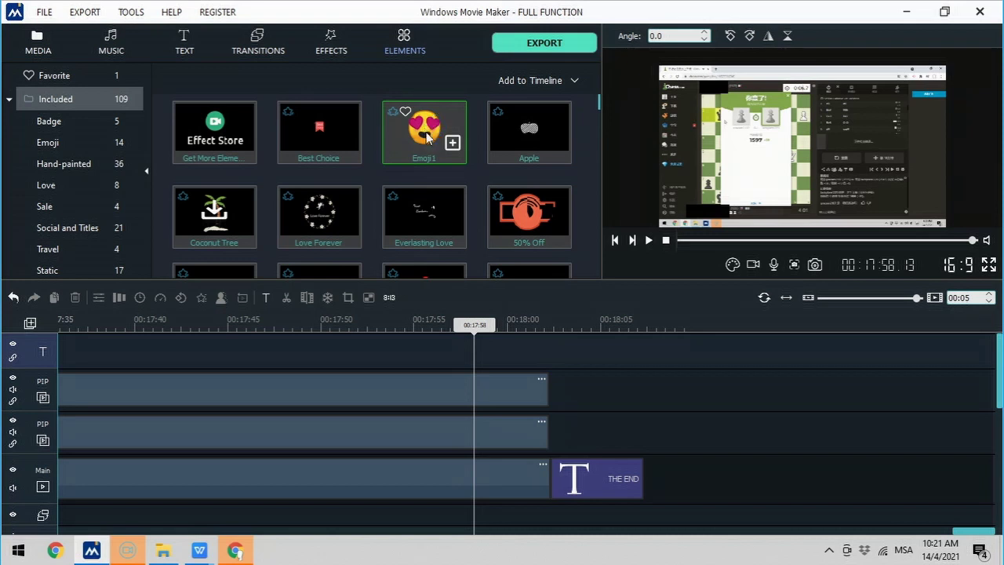
{"action": "left_click_drag", "start_coordinate": [424, 132], "coordinate": [488, 390]}
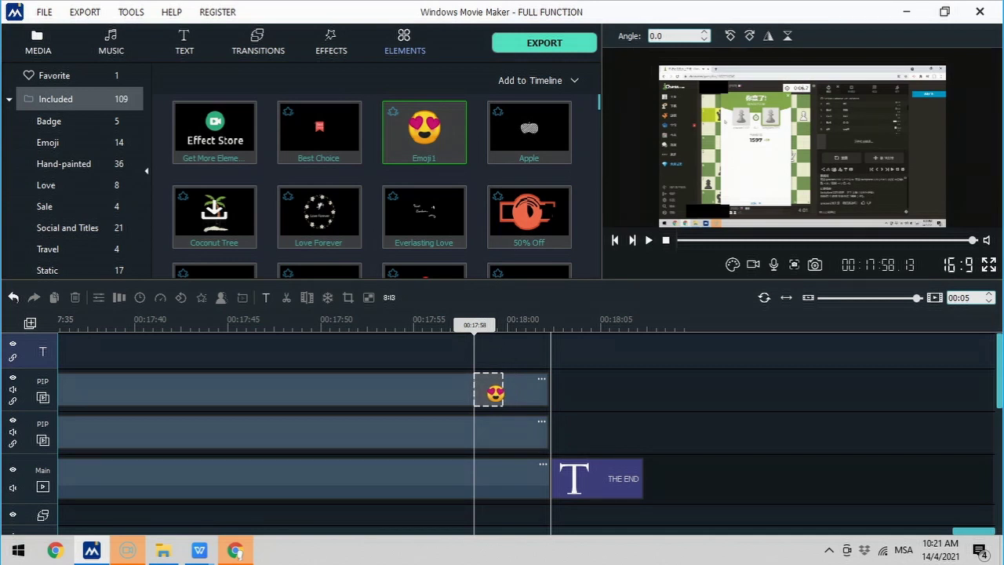
{"action": "left_click_drag", "start_coordinate": [488, 390], "coordinate": [488, 389]}
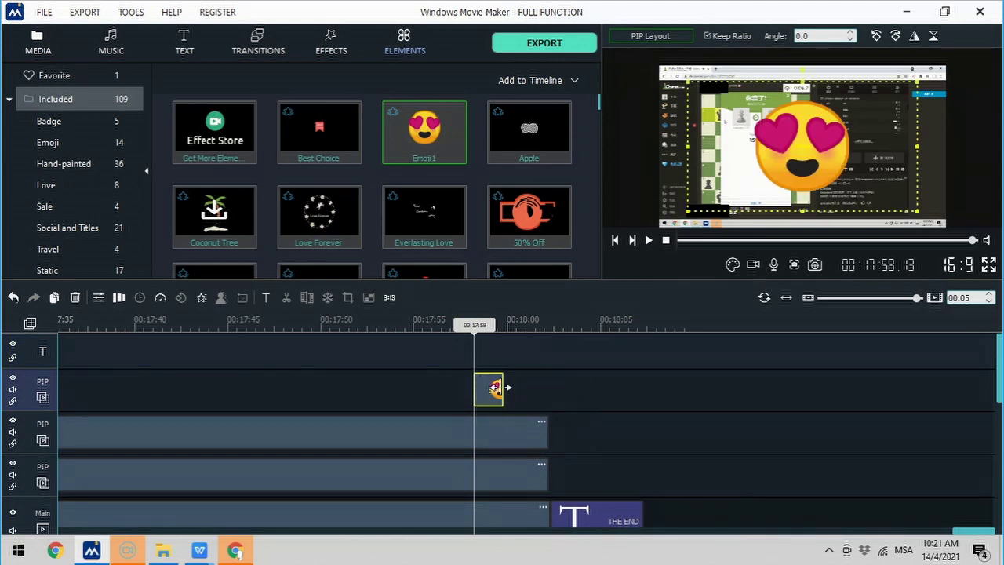
{"action": "left_click_drag", "start_coordinate": [500, 389], "coordinate": [541, 395]}
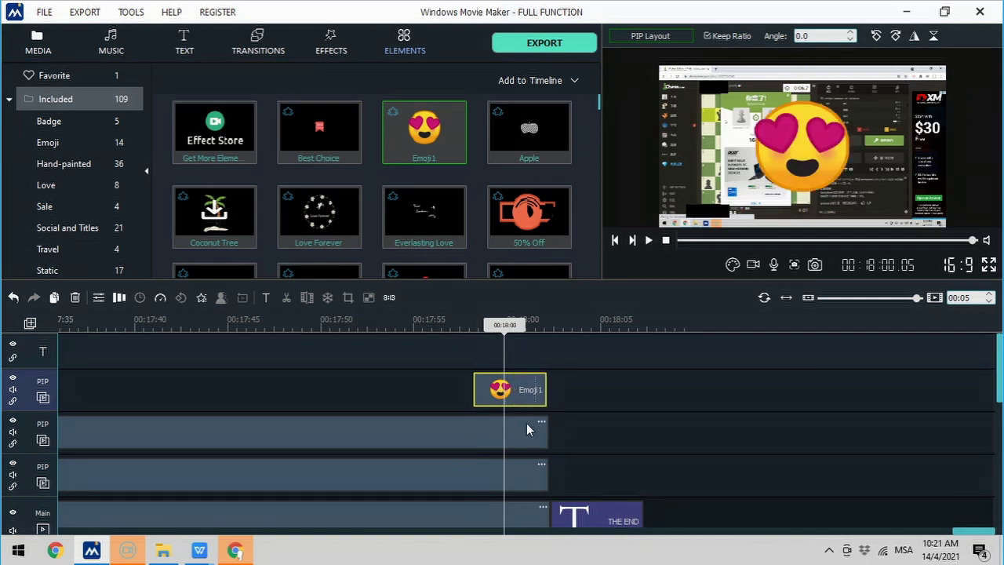
Step: Shrink the heart-eyes emoji in the full-screen preview and place it over the move list beside the win pop-up
{"action": "left_click", "coordinate": [473, 393]}
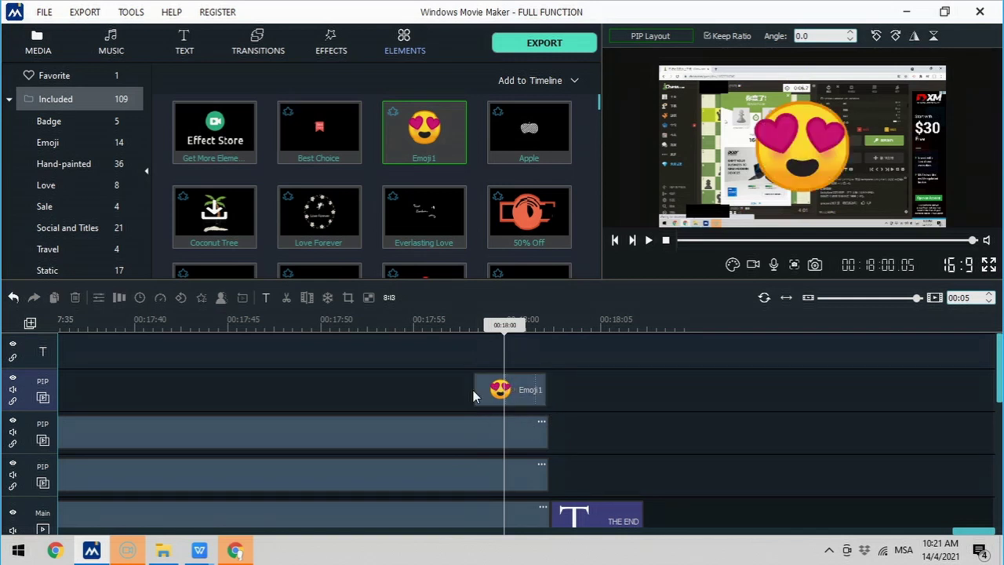
{"action": "left_click", "coordinate": [459, 329]}
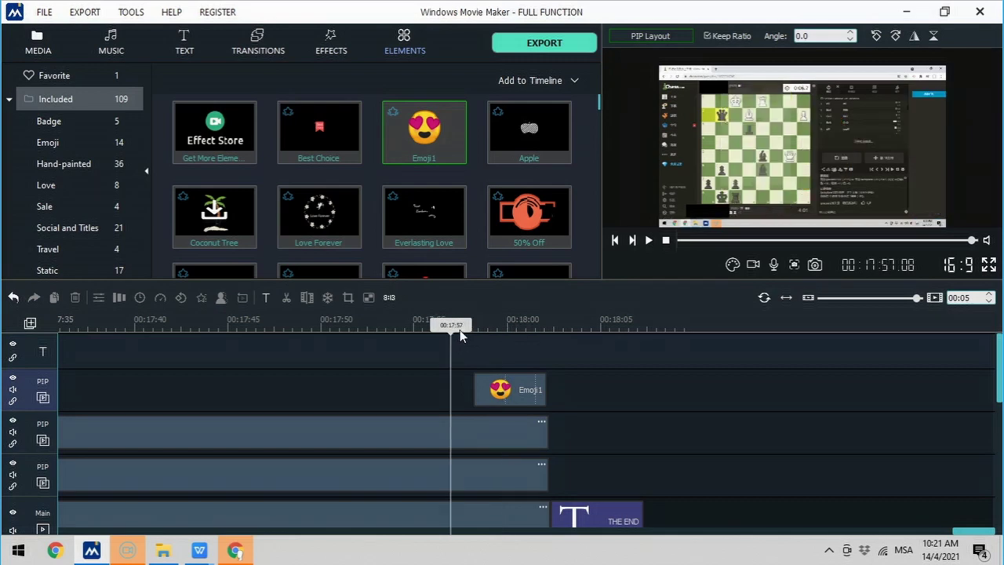
{"action": "left_click", "coordinate": [988, 268]}
{"action": "left_click", "coordinate": [48, 496]}
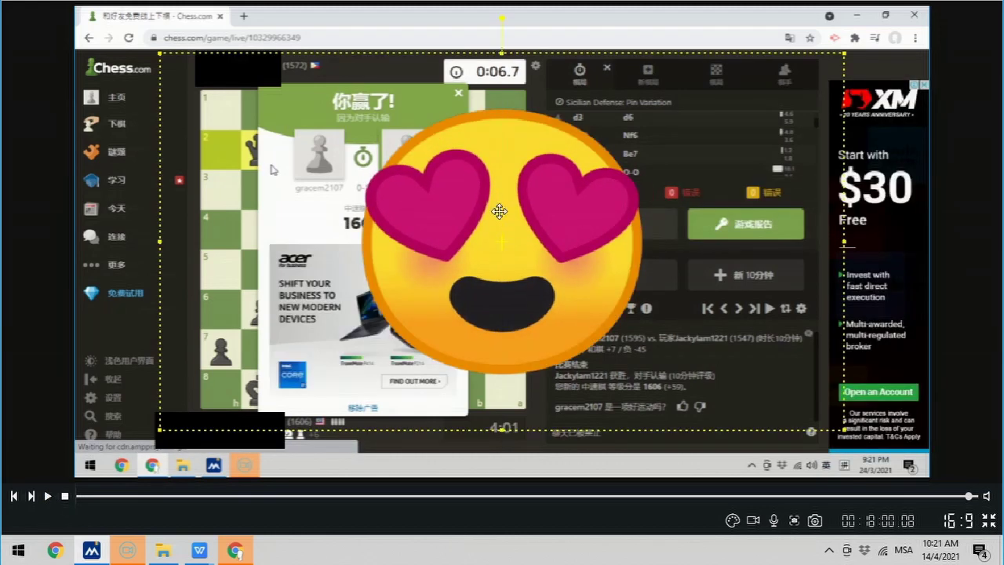
{"action": "left_click_drag", "start_coordinate": [840, 427], "coordinate": [632, 318]}
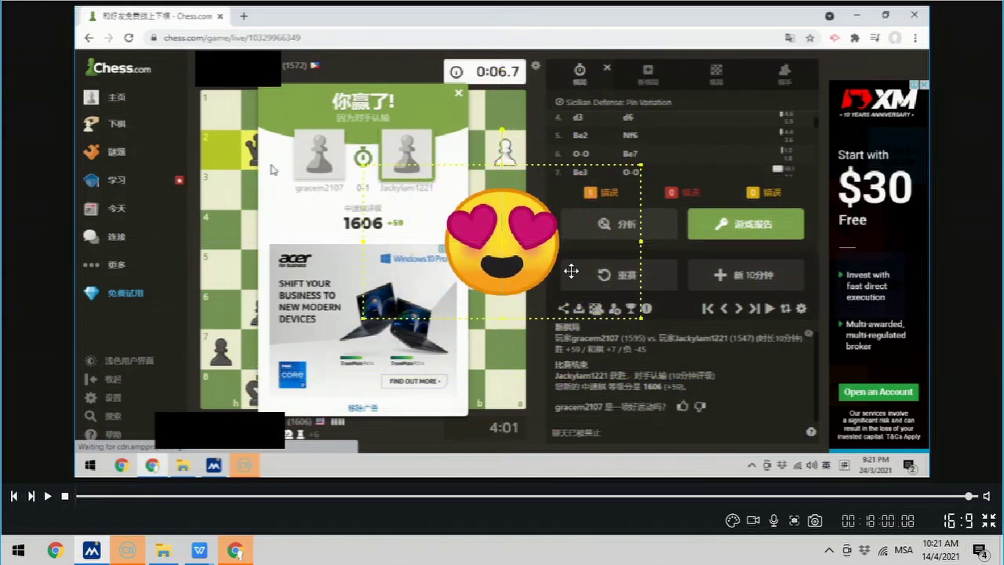
{"action": "left_click_drag", "start_coordinate": [559, 236], "coordinate": [731, 130]}
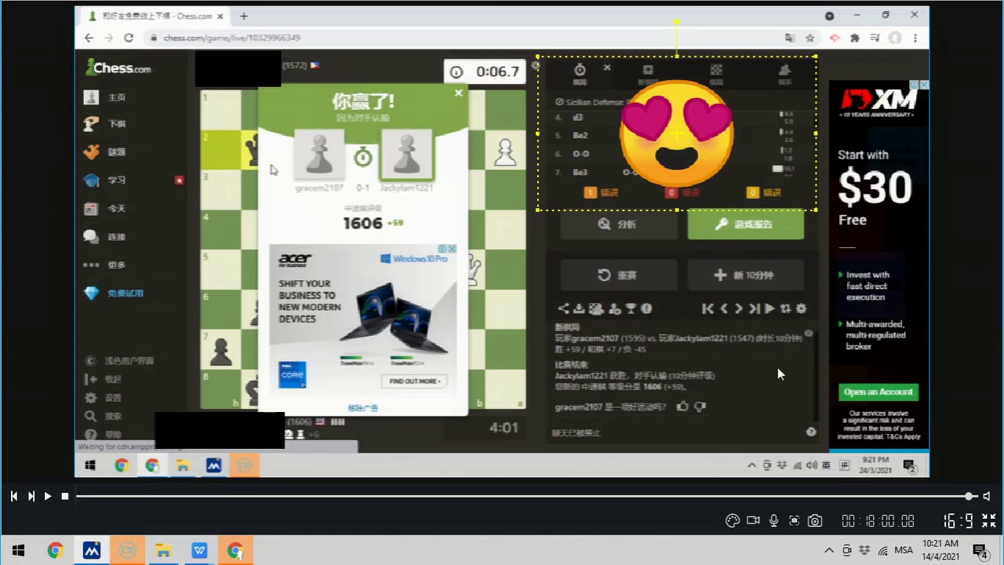
Step: Replay the ending full screen from about 00:17:48 to check the emoji, and return to the media library
{"action": "left_click", "coordinate": [960, 496]}
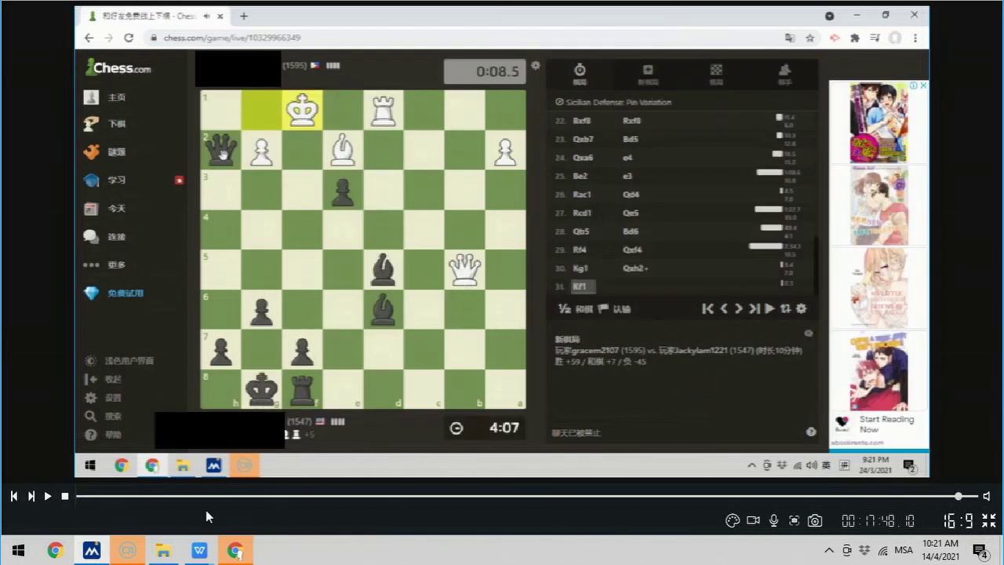
{"action": "left_click", "coordinate": [47, 496]}
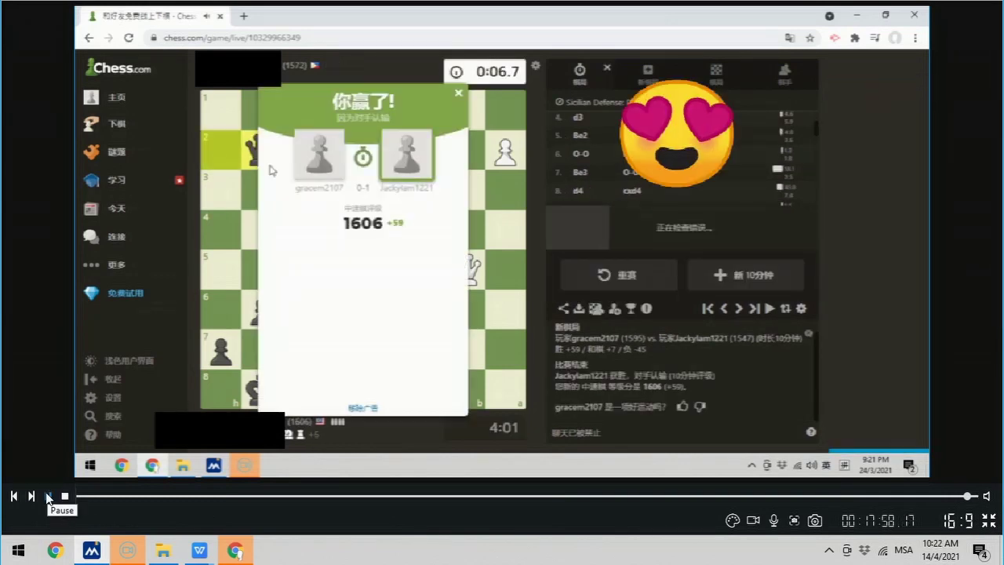
{"action": "key", "text": "Escape"}
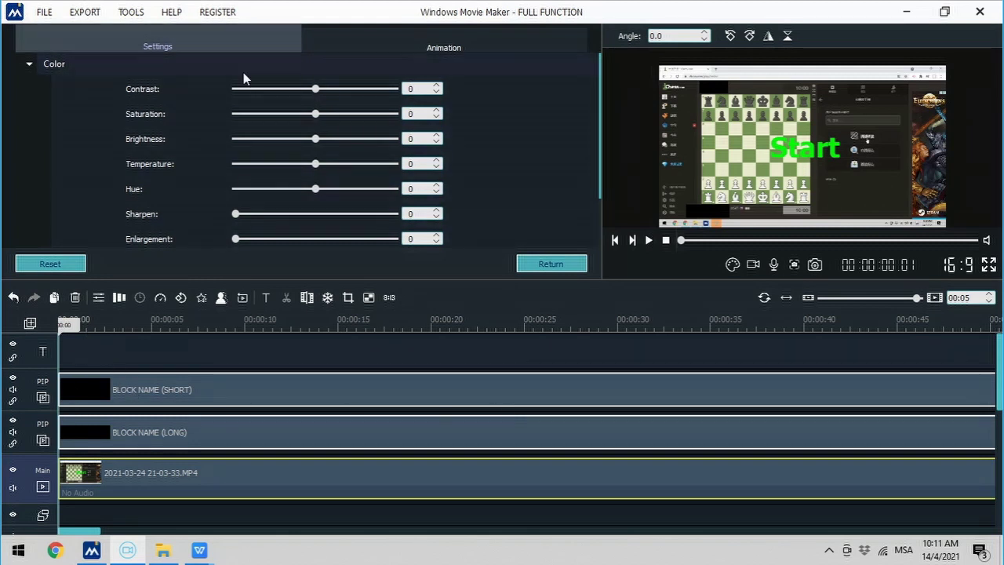
{"action": "left_click", "coordinate": [527, 260]}
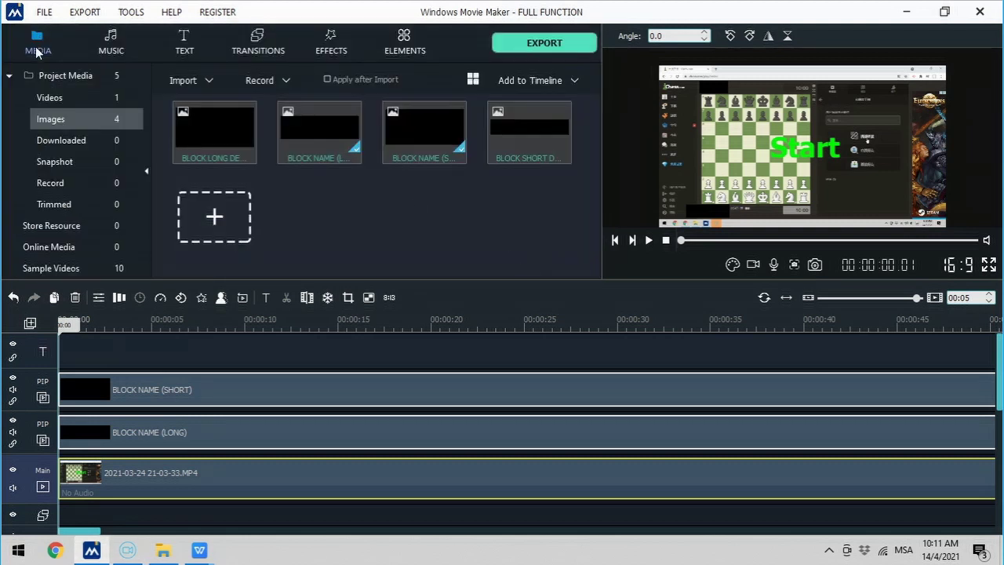
Step: Add the Pink Love intro title from the included text presets to the start of the timeline as opening credits
{"action": "left_click", "coordinate": [185, 47]}
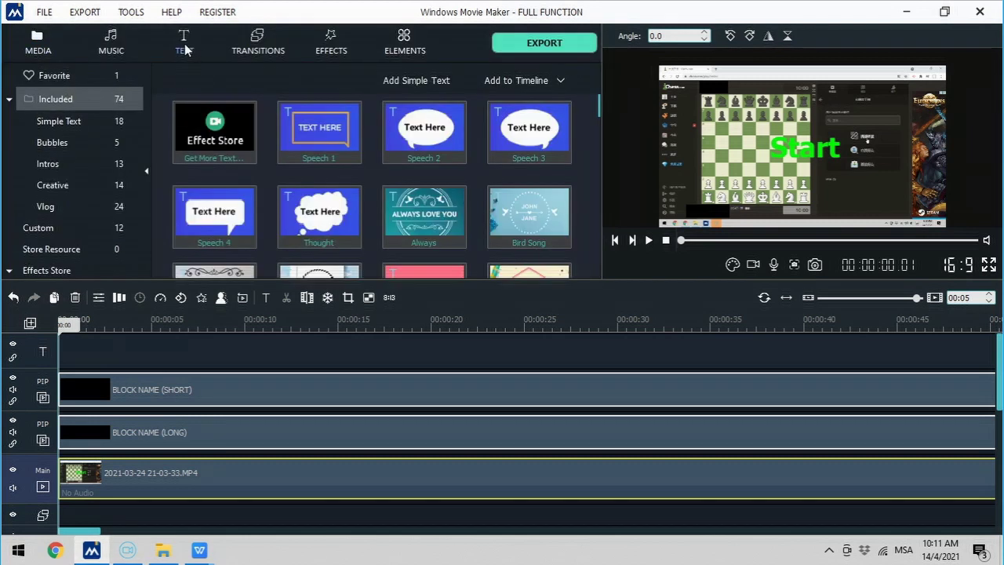
{"action": "left_click", "coordinate": [67, 166]}
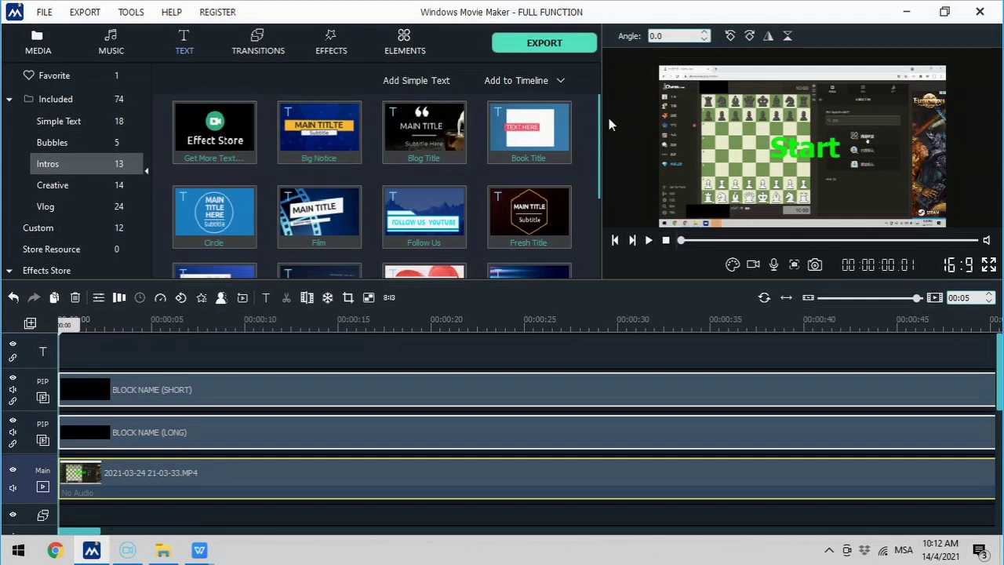
{"action": "left_click_drag", "start_coordinate": [601, 126], "coordinate": [598, 197]}
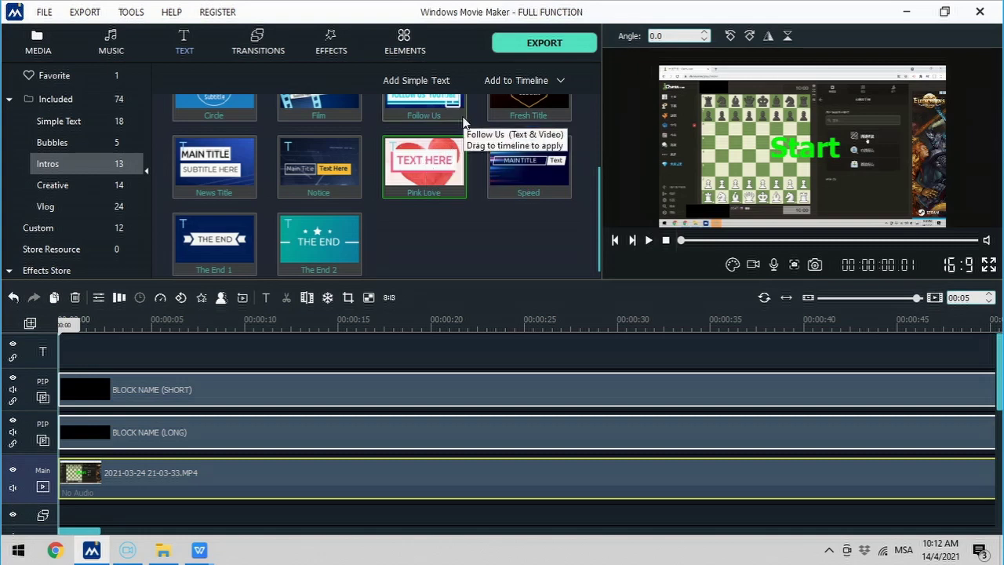
{"action": "left_click", "coordinate": [561, 81]}
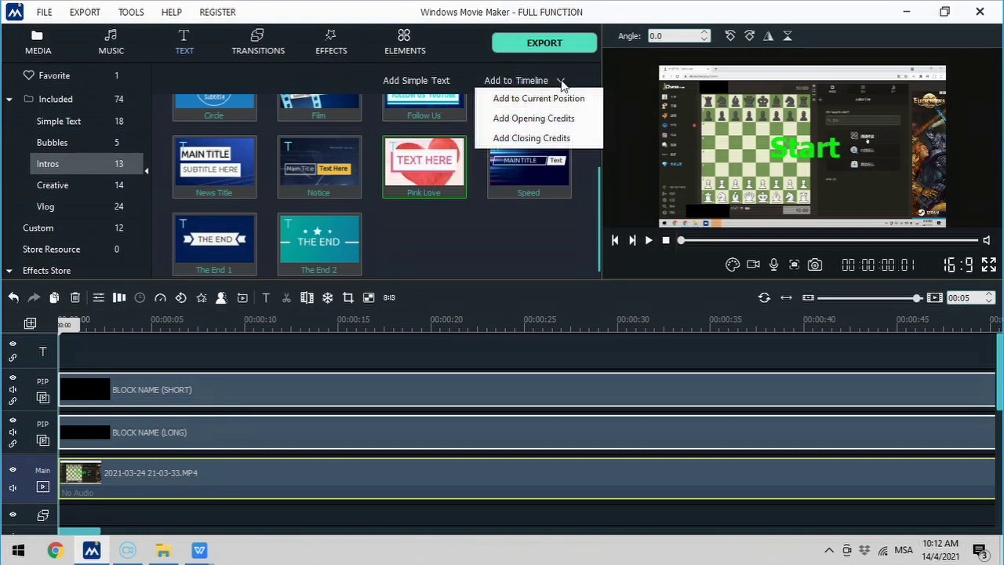
{"action": "left_click", "coordinate": [572, 127]}
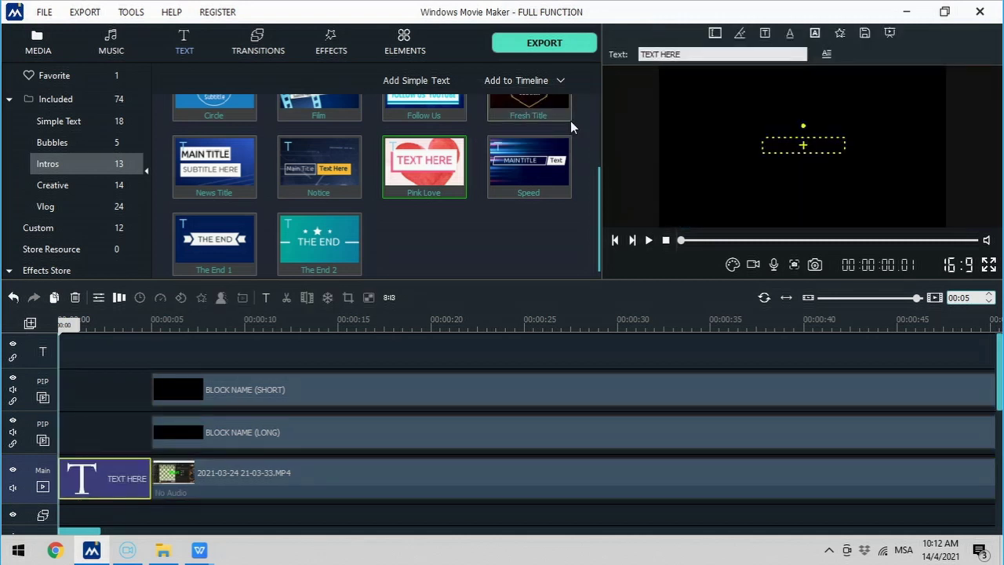
Step: Replace the opening title's placeholder text with "International Chess"
{"action": "double_click", "coordinate": [808, 149]}
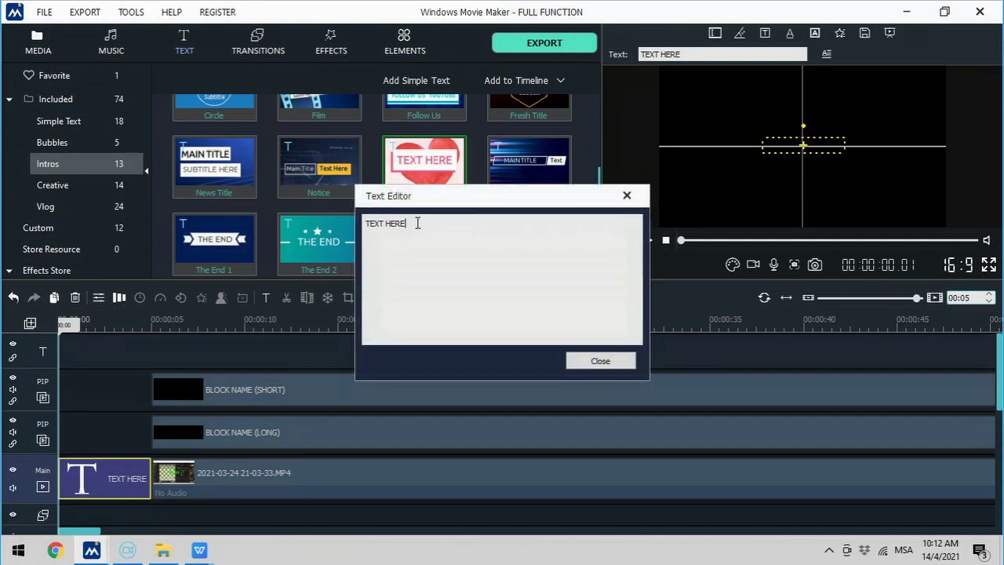
{"action": "key", "text": "BackSpace"}
{"action": "key", "text": "BackSpace"}
{"action": "key", "text": "BackSpace"}
{"action": "key", "text": "BackSpace"}
{"action": "key", "text": "BackSpace"}
{"action": "key", "text": "BackSpace"}
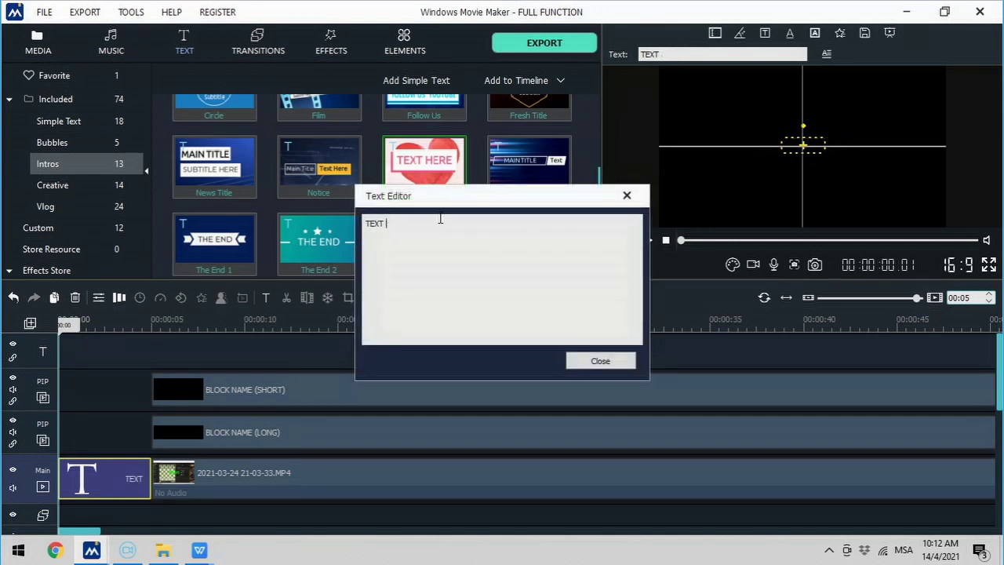
{"action": "key", "text": "BackSpace"}
{"action": "type", "text": "Internat"}
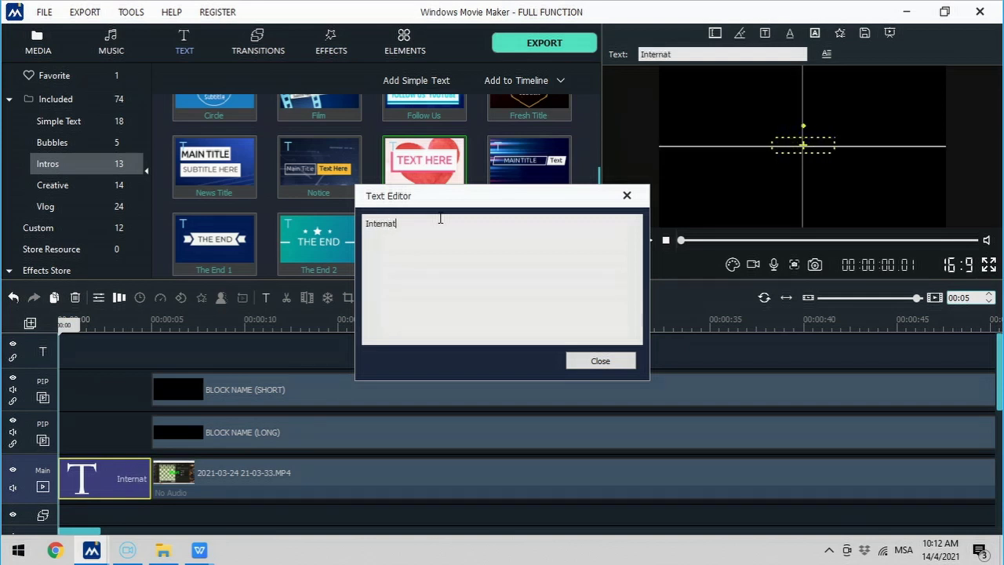
{"action": "type", "text": "ional Chess"}
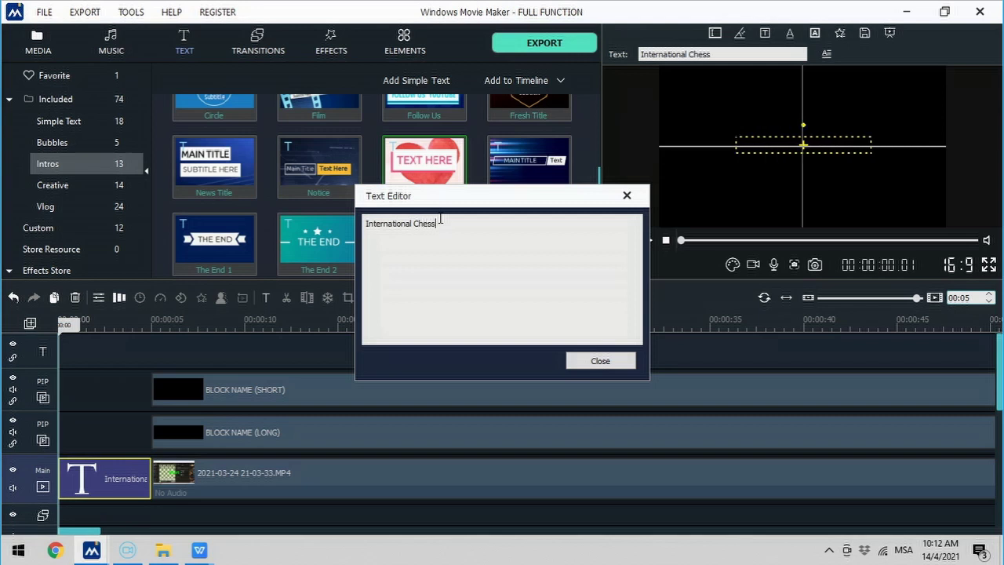
{"action": "left_click", "coordinate": [592, 364]}
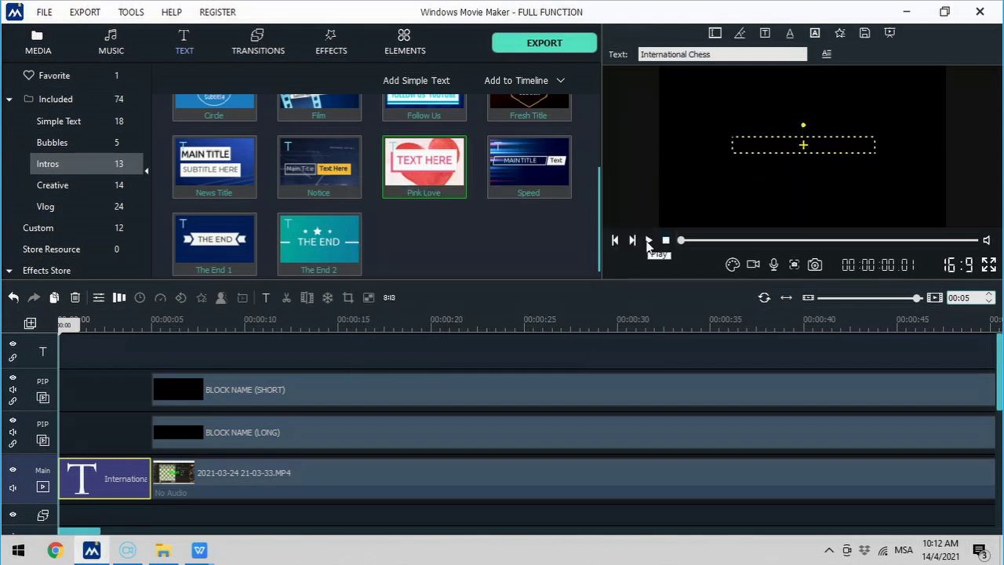
Step: Play the opening title for about two seconds to check how its text fits the white box
{"action": "left_click", "coordinate": [648, 241]}
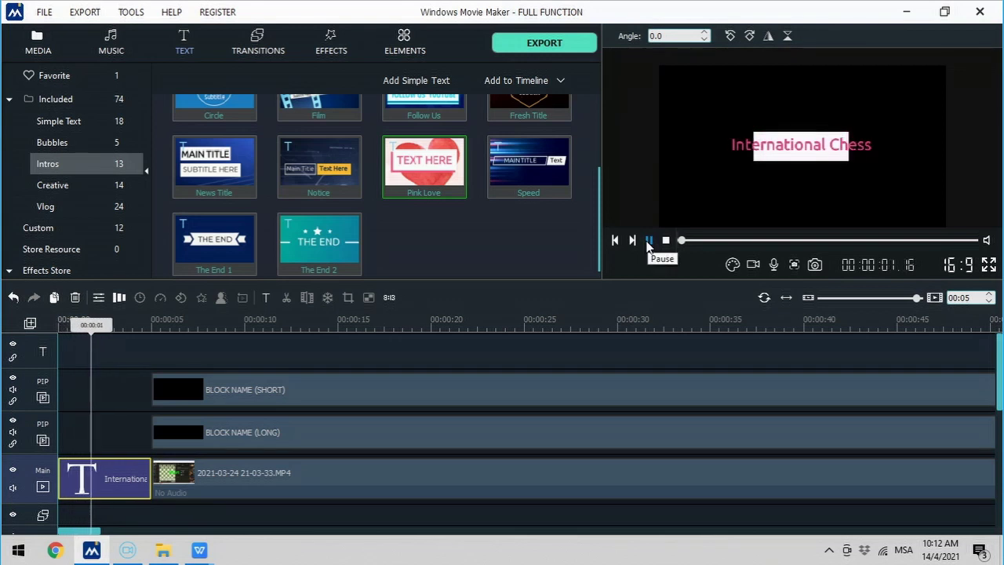
{"action": "left_click", "coordinate": [648, 241]}
{"action": "double_click", "coordinate": [806, 153]}
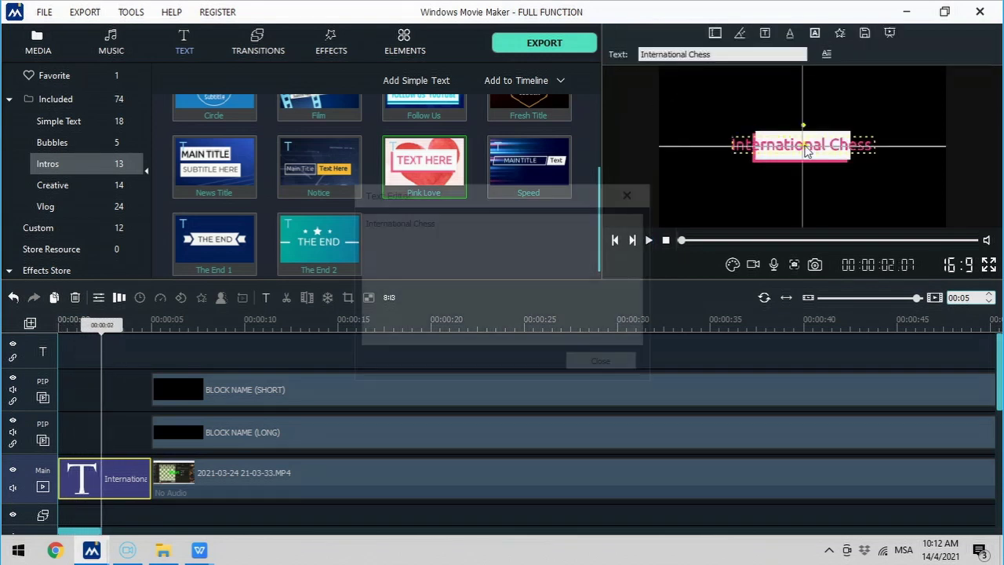
{"action": "left_click", "coordinate": [630, 194]}
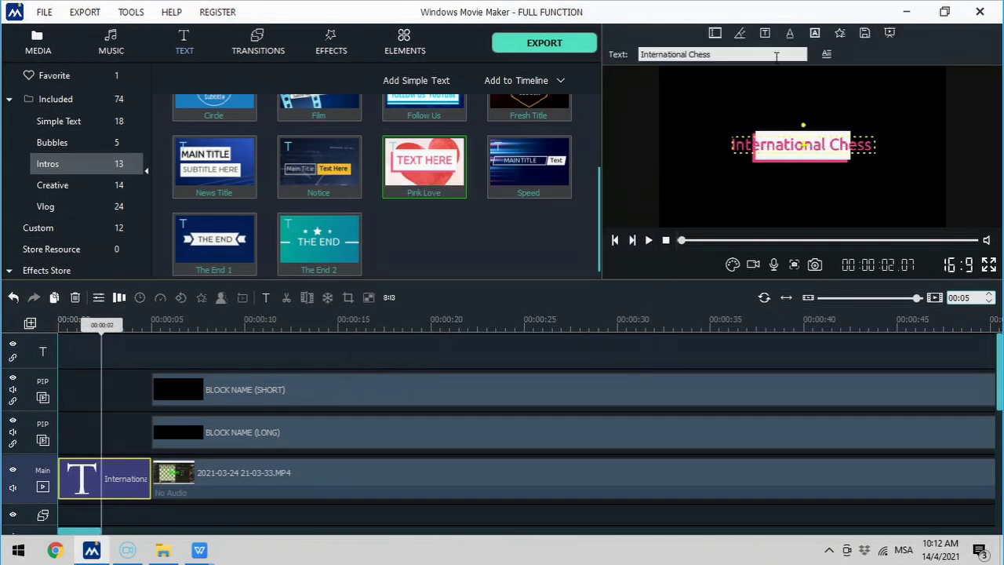
Step: Set the opening title's font size to 50 so the text fits inside the white box
{"action": "left_click", "coordinate": [766, 35]}
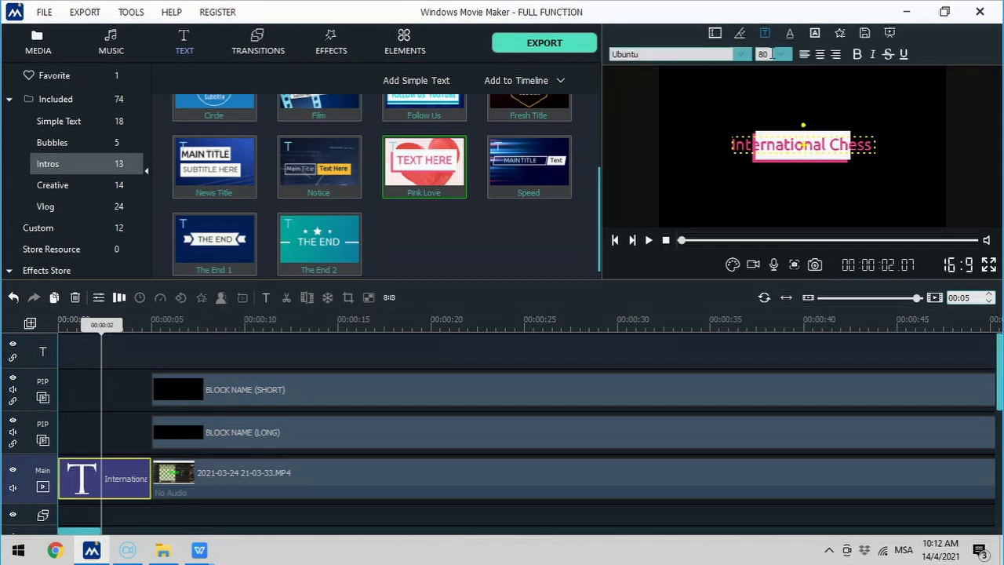
{"action": "key", "text": "BackSpace"}
{"action": "key", "text": "BackSpace"}
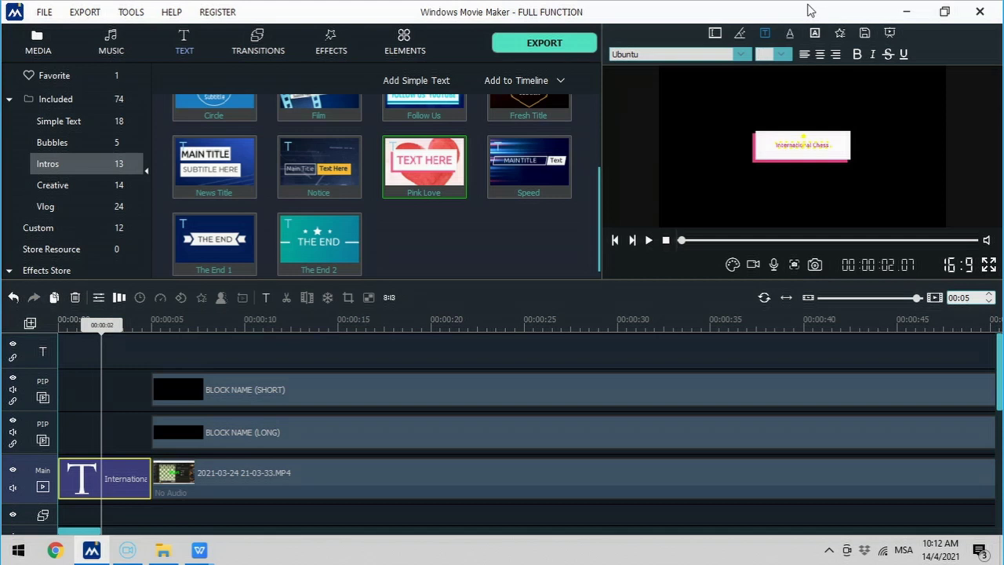
{"action": "type", "text": "60"}
{"action": "key", "text": "BackSpace"}
{"action": "key", "text": "BackSpace"}
{"action": "type", "text": "50"}
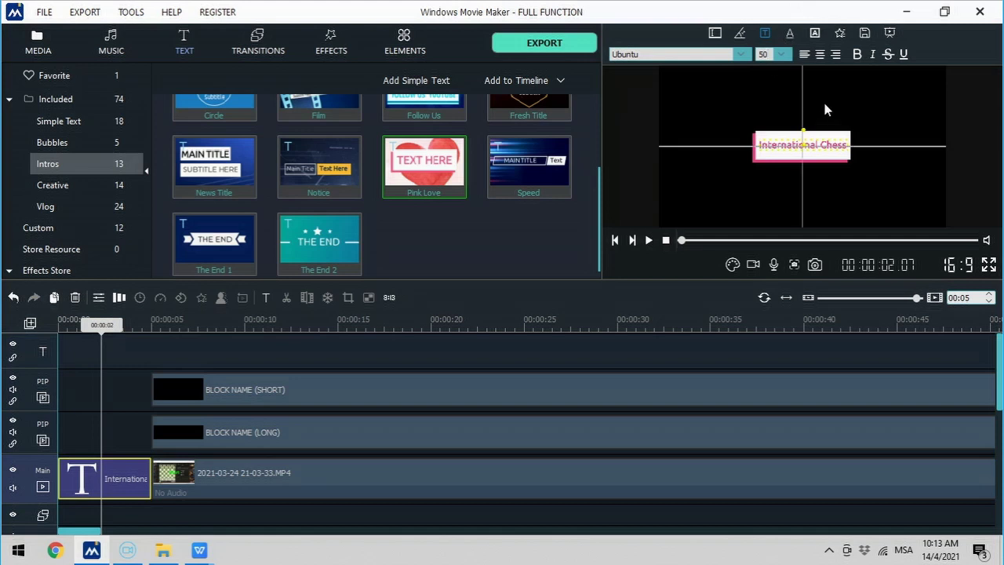
Step: Replay the resized opening title from near the timeline start into the chess footage
{"action": "left_click", "coordinate": [67, 330]}
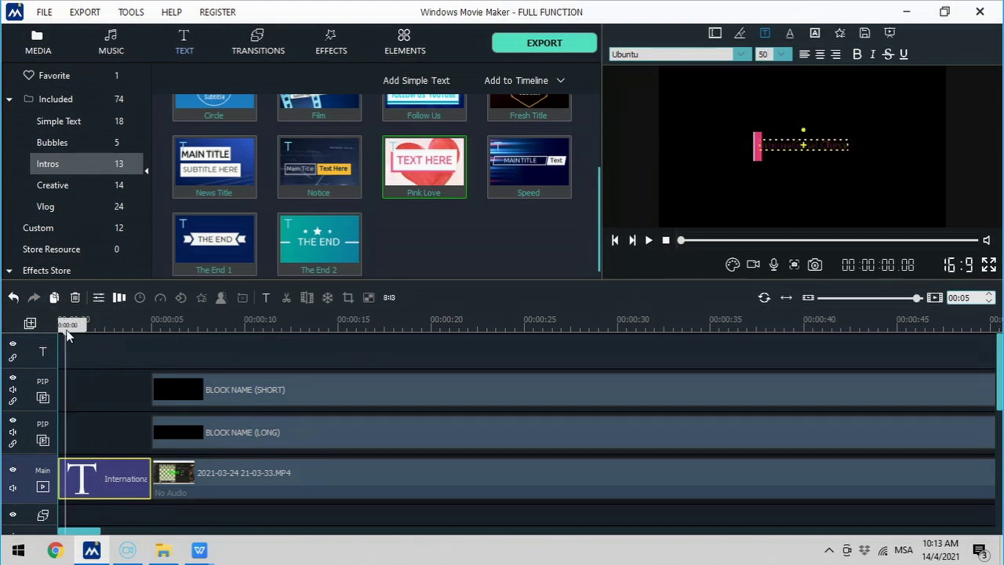
{"action": "left_click", "coordinate": [648, 241]}
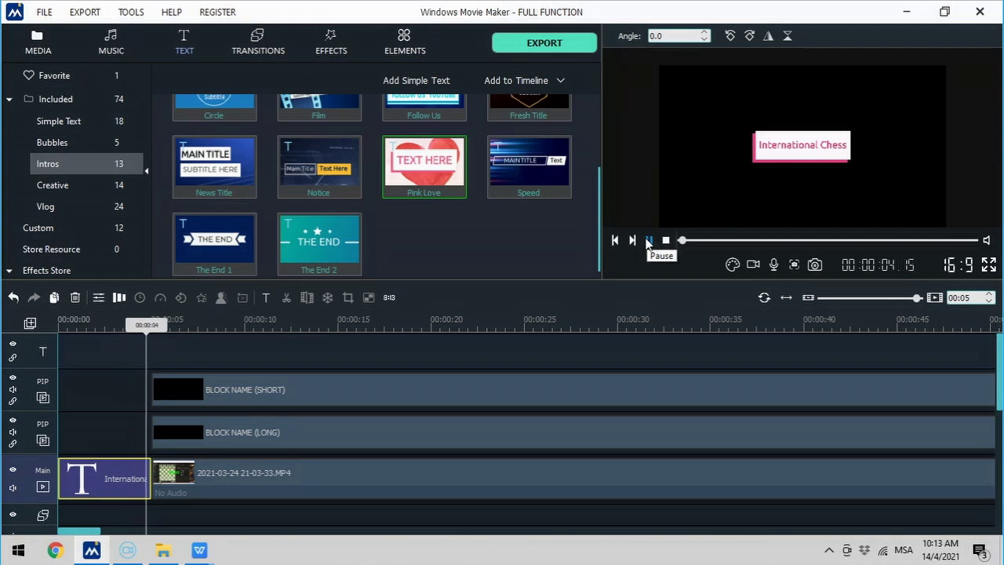
{"action": "left_click", "coordinate": [648, 241]}
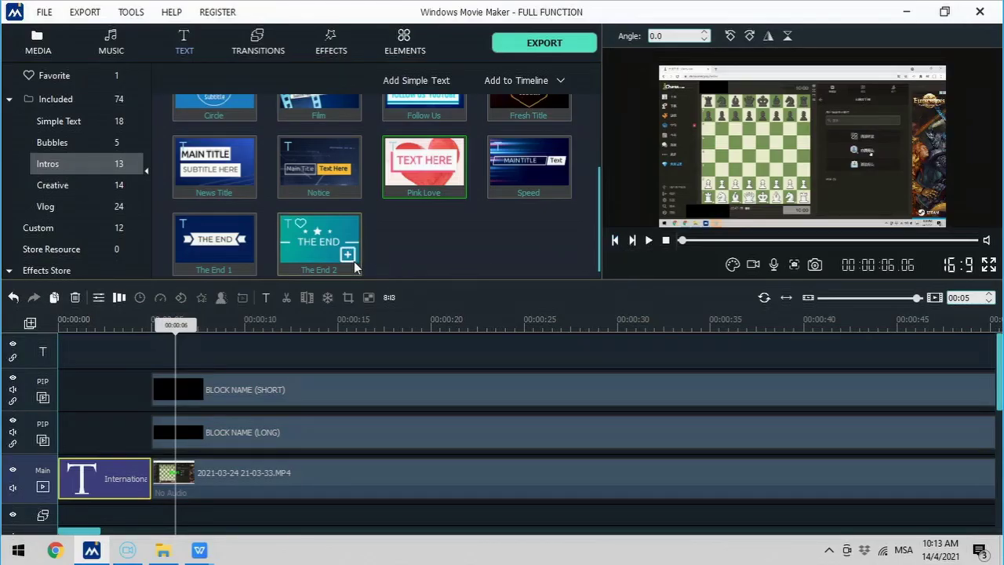
Step: Add The End 2 title after the video as closing credits and play it to check its animation
{"action": "left_click", "coordinate": [327, 238]}
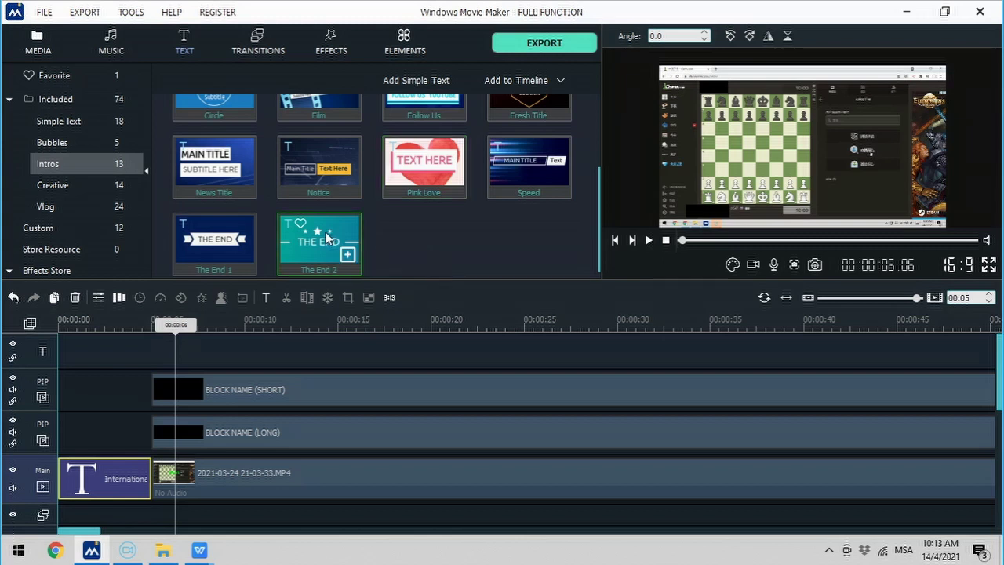
{"action": "left_click", "coordinate": [561, 81]}
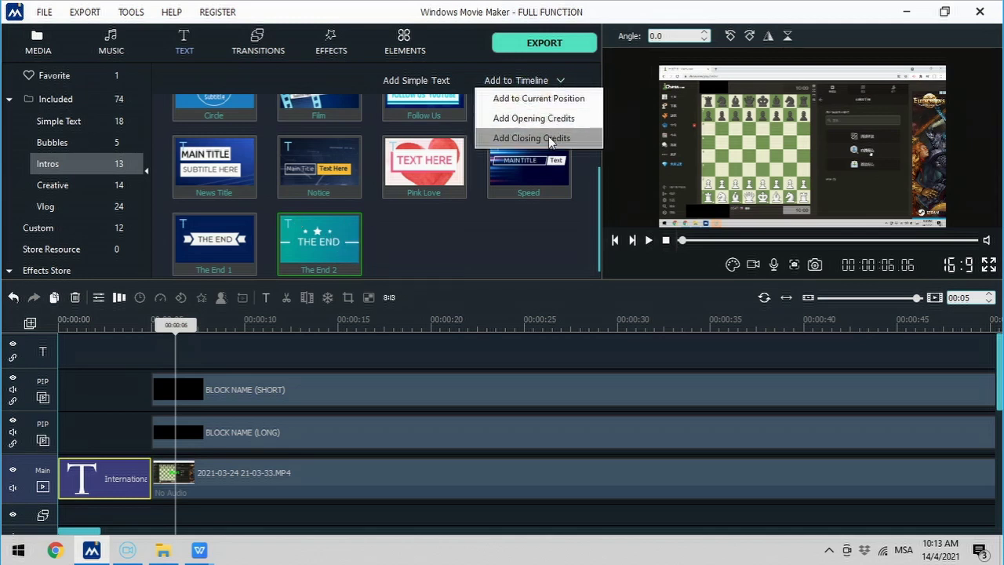
{"action": "left_click", "coordinate": [541, 138]}
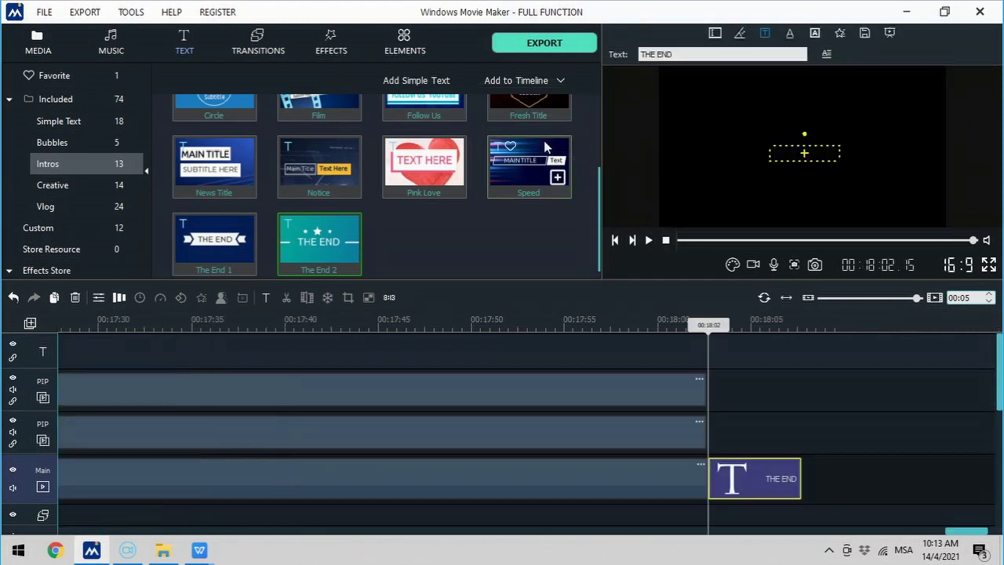
{"action": "left_click", "coordinate": [648, 241]}
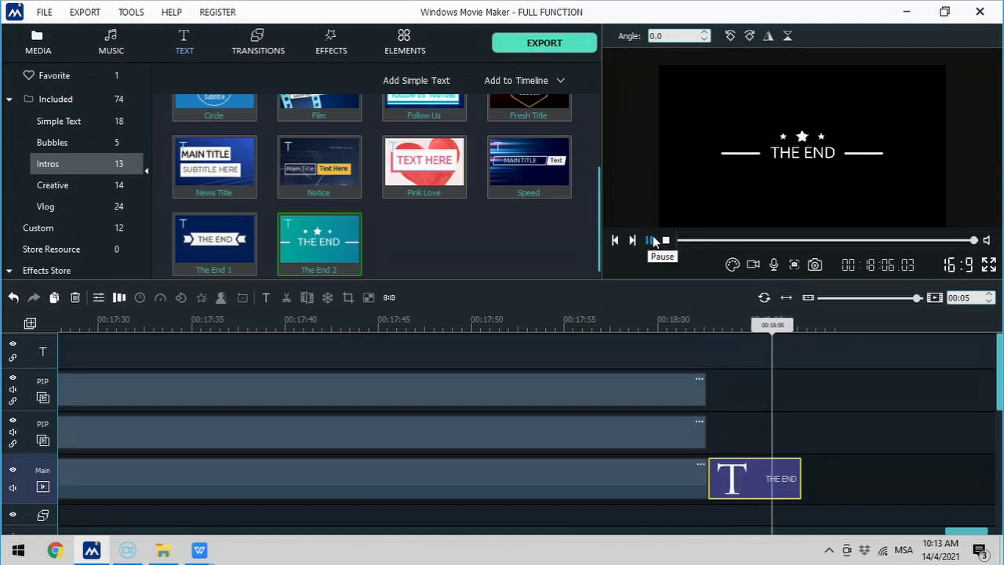
{"action": "left_click", "coordinate": [656, 241]}
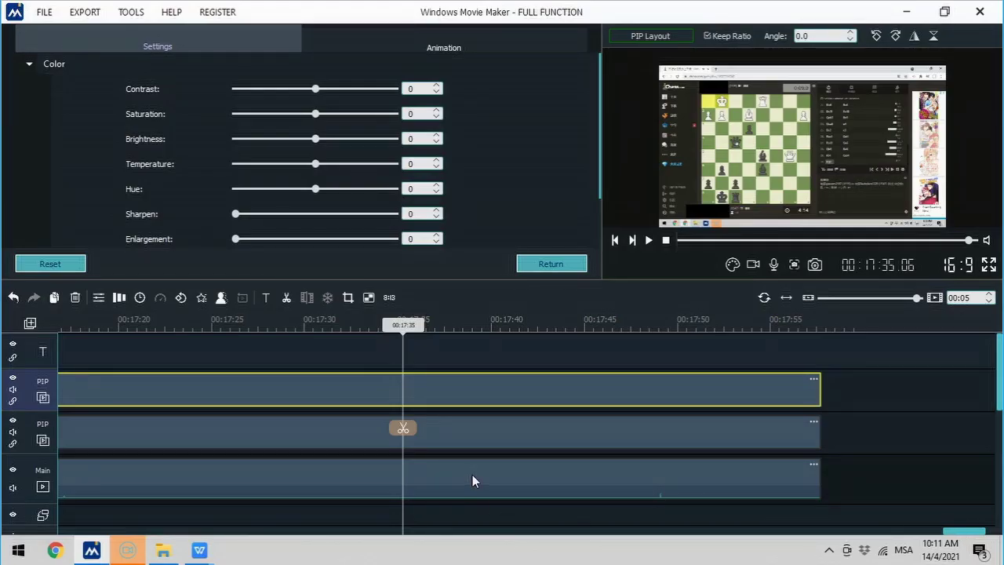
Step: Remove the original audio from the chess video clip on the main track
{"action": "left_click", "coordinate": [471, 471]}
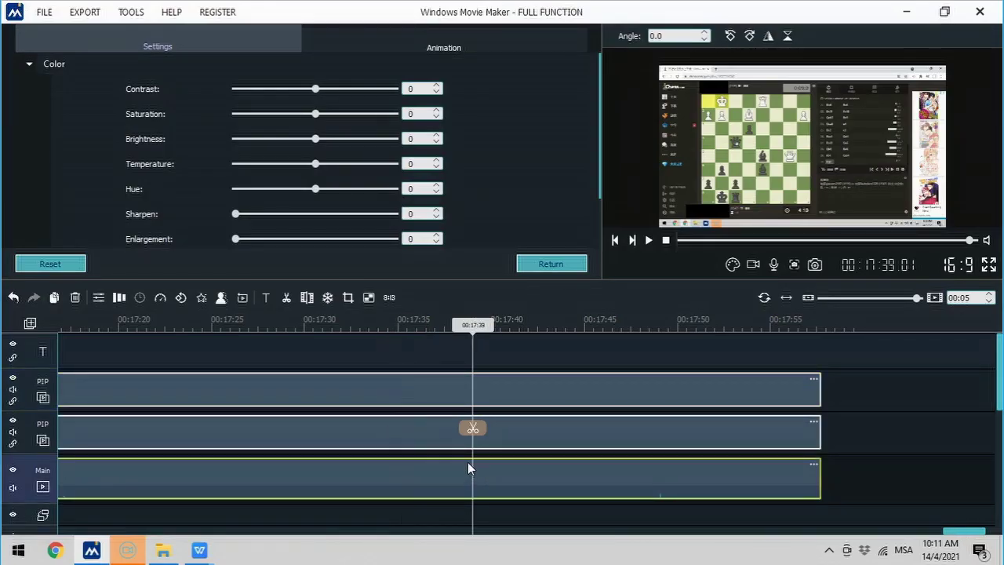
{"action": "right_click", "coordinate": [406, 464]}
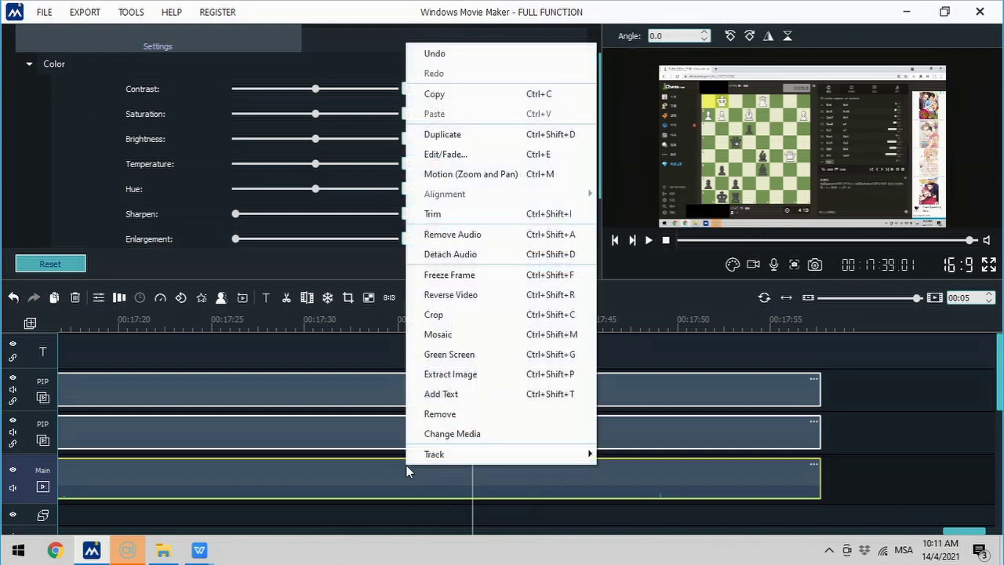
{"action": "left_click", "coordinate": [482, 234]}
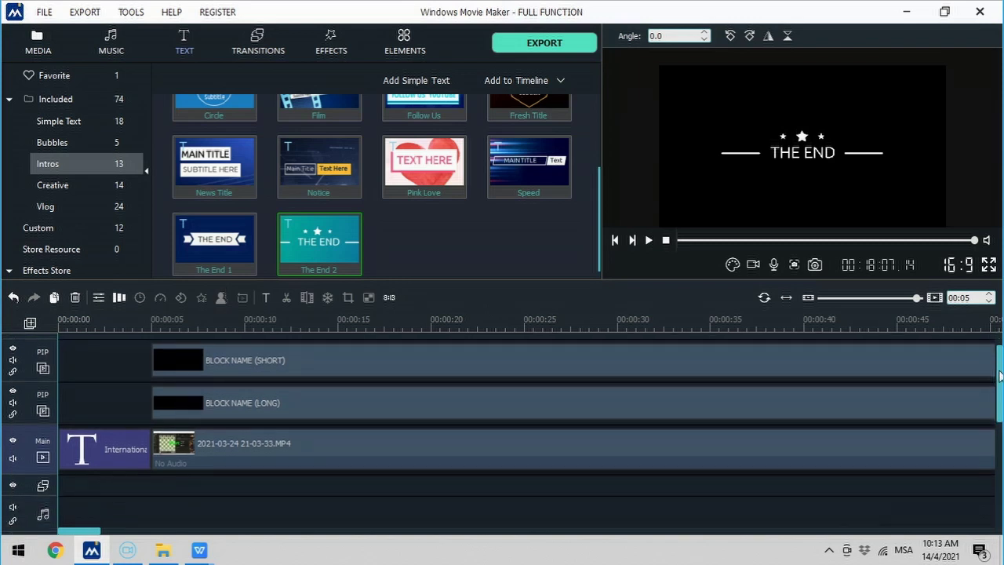
Step: Add the included music track Little Maps - Eddie to the beginning of the timeline's music track
{"action": "scroll", "coordinate": [998, 363], "scroll_direction": "down", "scroll_amount": 2}
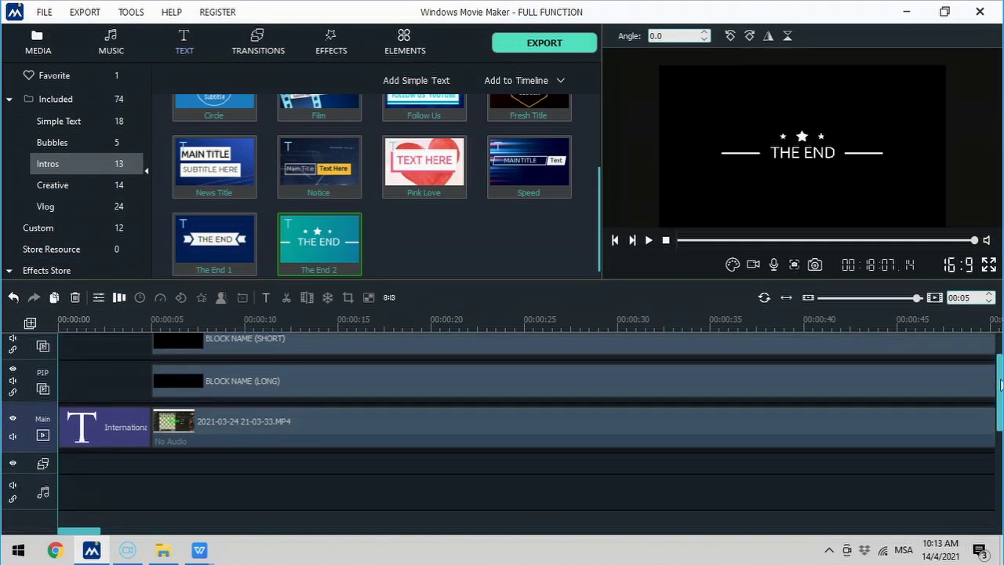
{"action": "left_click", "coordinate": [122, 46]}
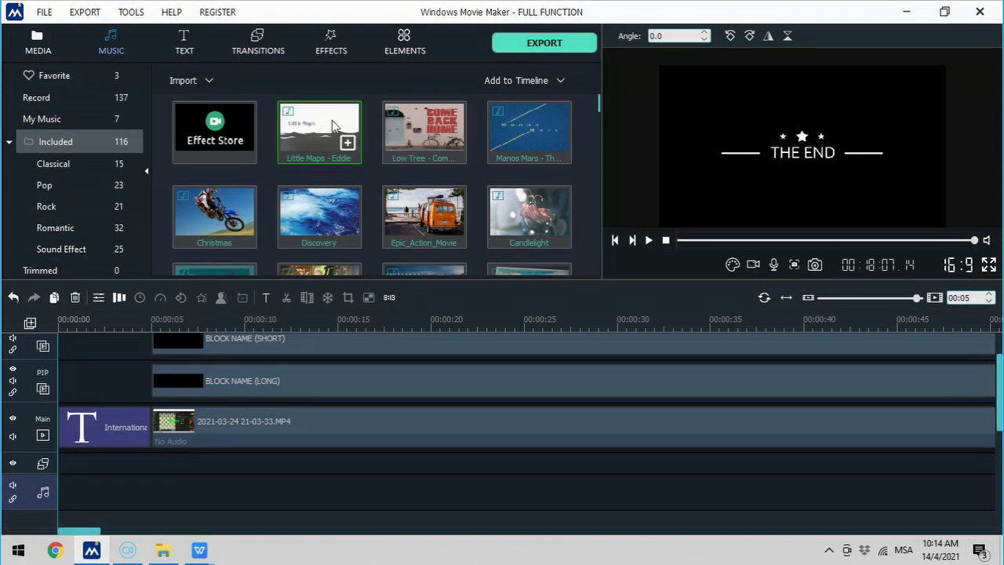
{"action": "left_click", "coordinate": [560, 82]}
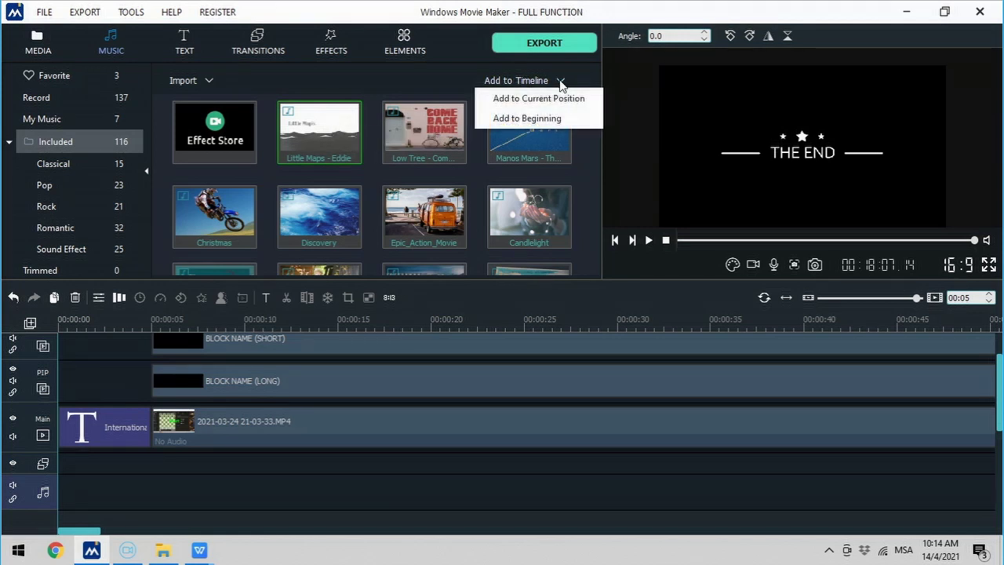
{"action": "left_click", "coordinate": [547, 120]}
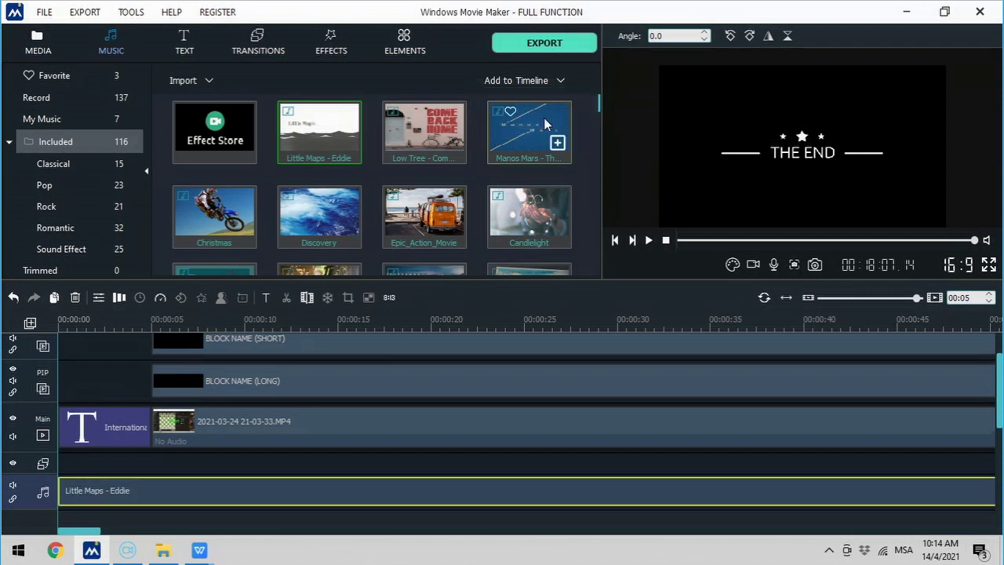
Step: Match the Little Maps - Eddie music to the video length and check that it ends with the closing title
{"action": "right_click", "coordinate": [373, 488]}
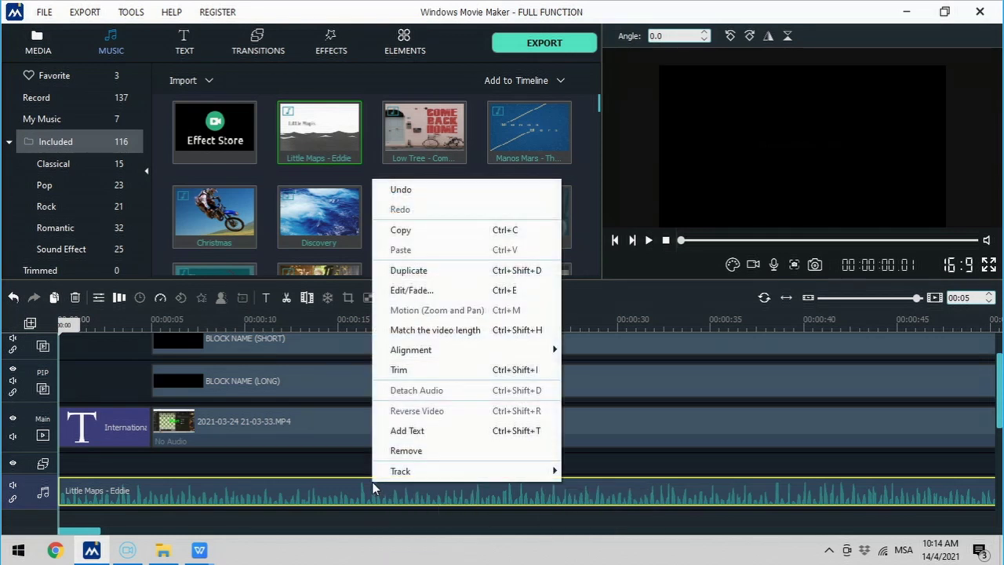
{"action": "left_click", "coordinate": [433, 331]}
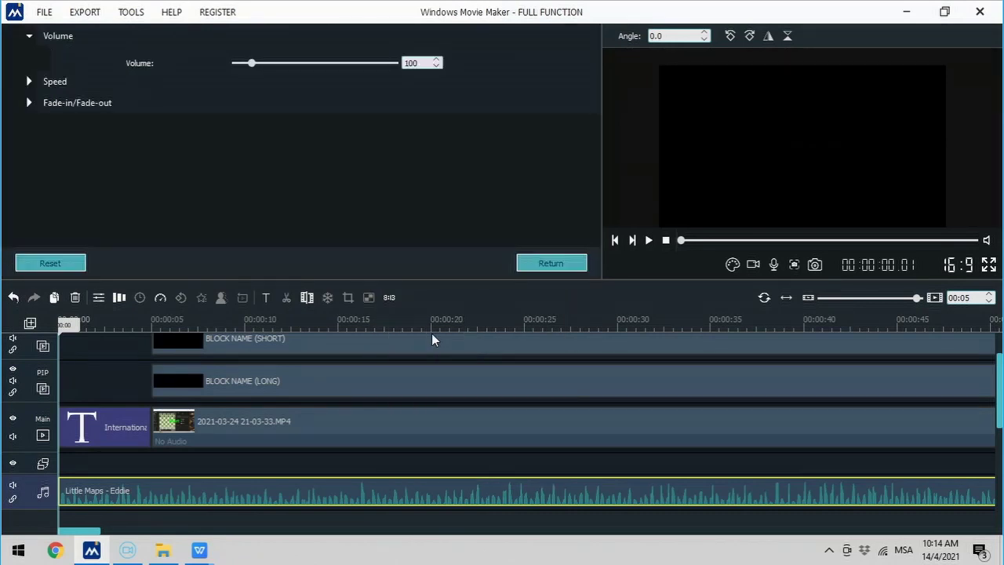
{"action": "left_click", "coordinate": [188, 532]}
{"action": "left_click_drag", "start_coordinate": [206, 533], "coordinate": [985, 538]}
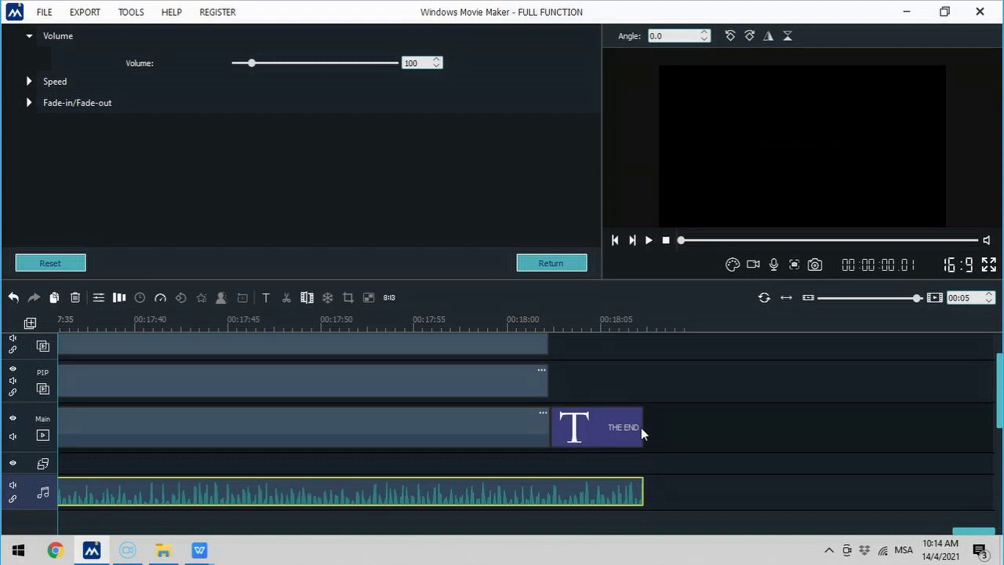
{"action": "left_click_drag", "start_coordinate": [974, 532], "coordinate": [79, 533]}
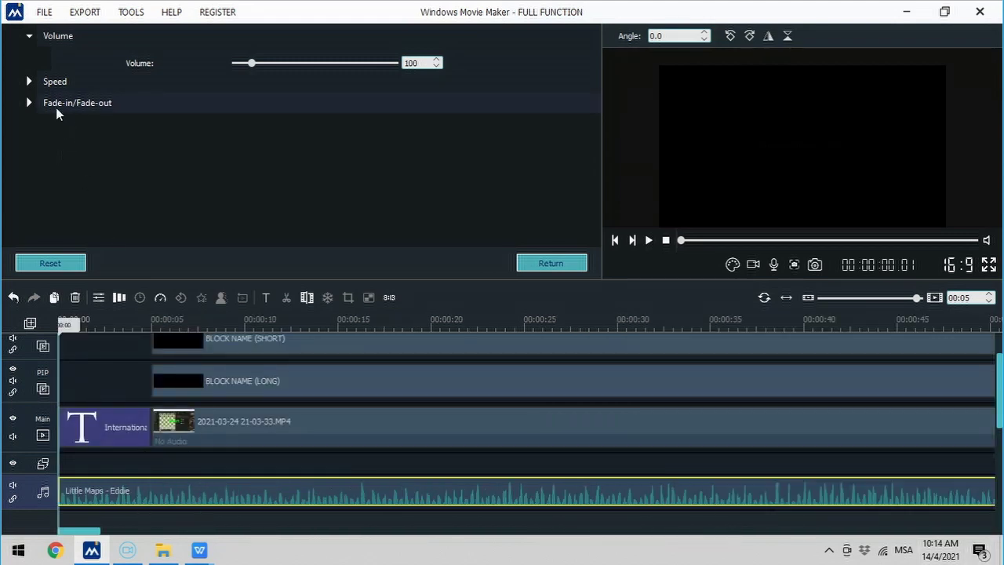
Step: Split the Little Maps - Eddie music at about 9 seconds and set the opening segment's audio fade-in to 12.0 s
{"action": "left_click", "coordinate": [239, 492]}
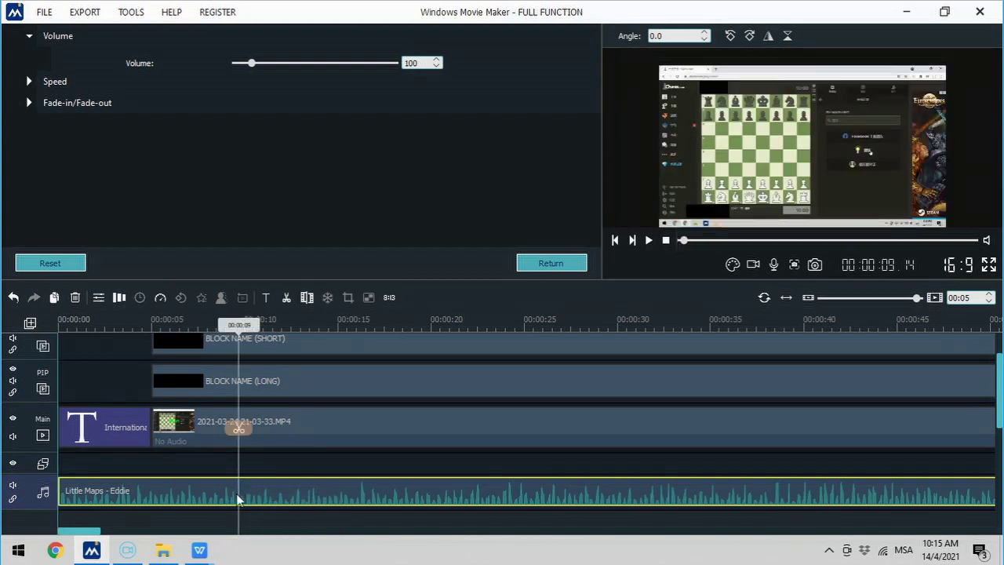
{"action": "left_click", "coordinate": [243, 430]}
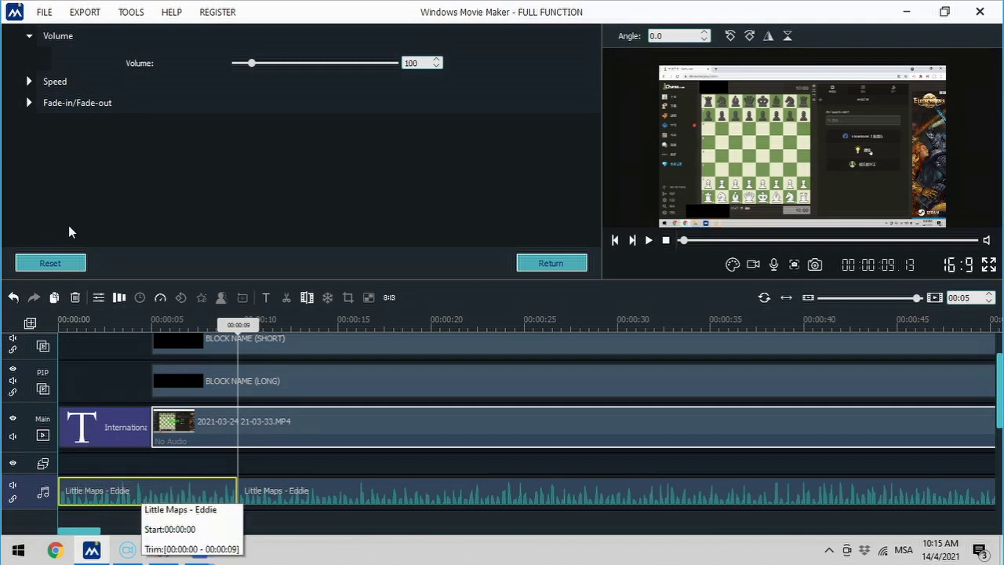
{"action": "left_click", "coordinate": [81, 107]}
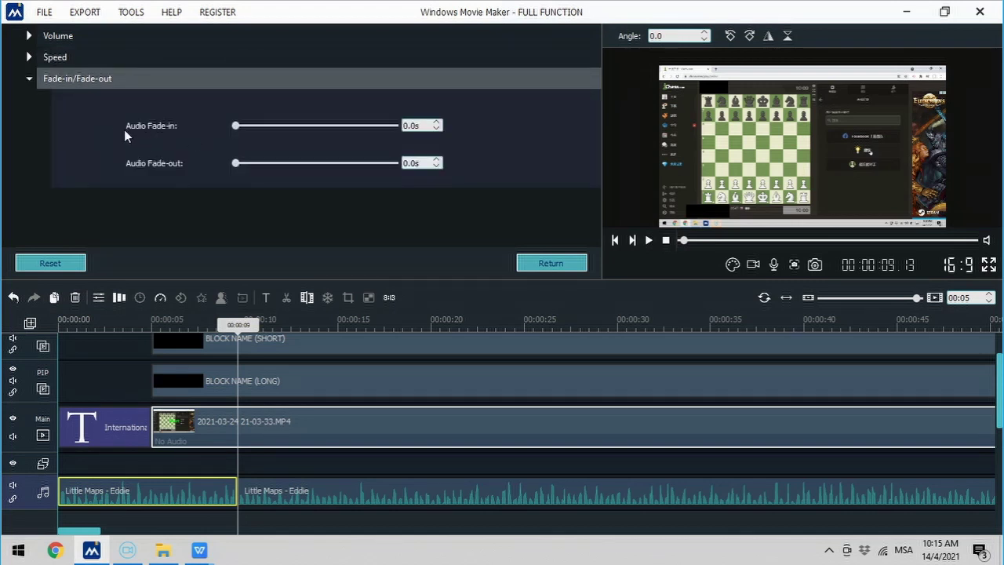
{"action": "left_click_drag", "start_coordinate": [237, 128], "coordinate": [412, 130]}
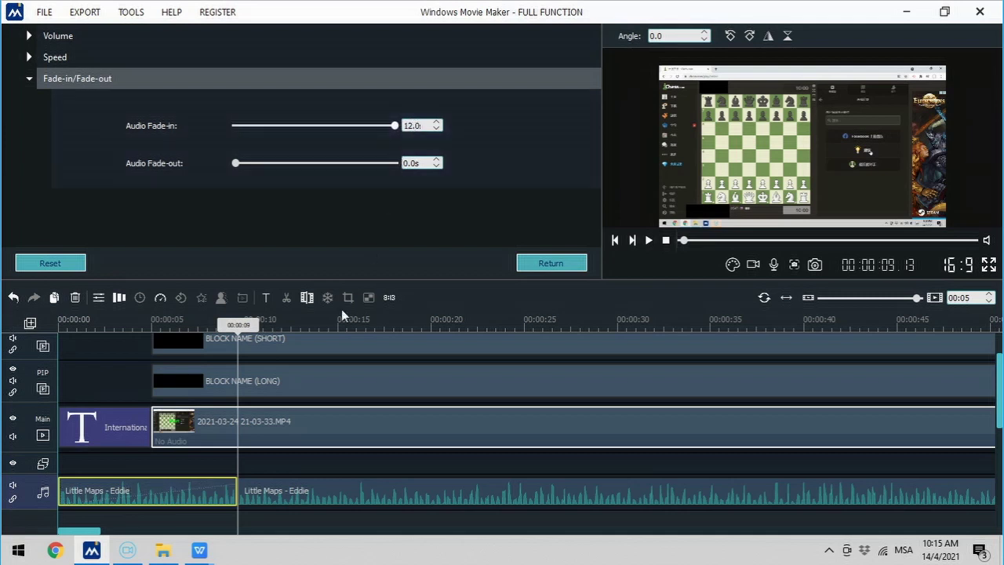
Step: Play the timeline from the beginning to check the fade-in of the opening music segment
{"action": "left_click", "coordinate": [67, 330]}
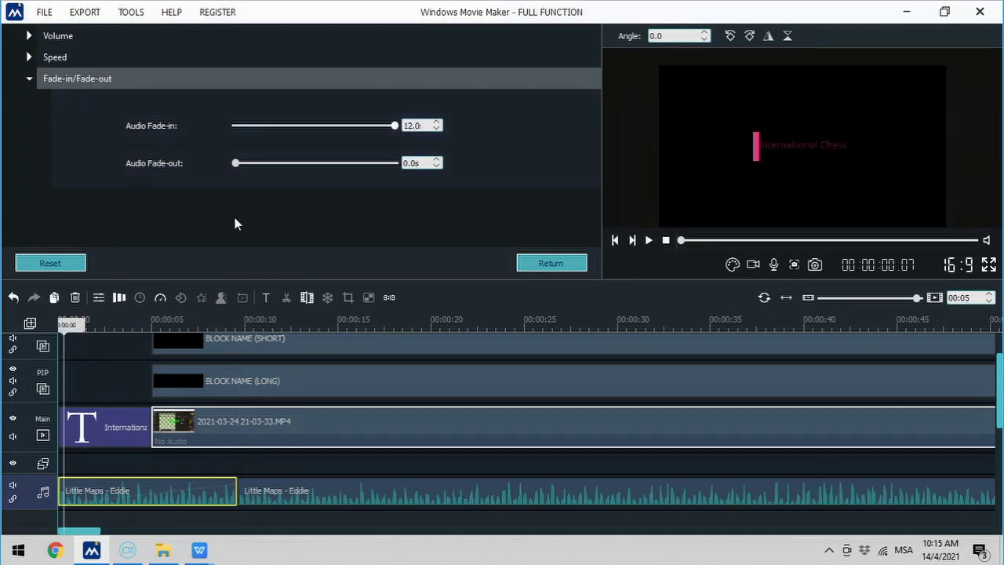
{"action": "left_click", "coordinate": [649, 241]}
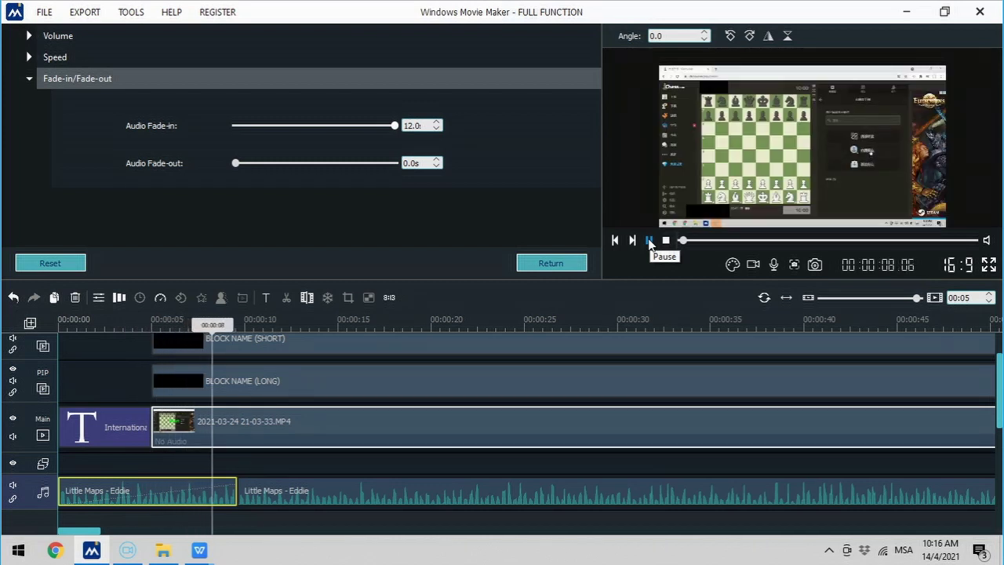
{"action": "left_click", "coordinate": [649, 241]}
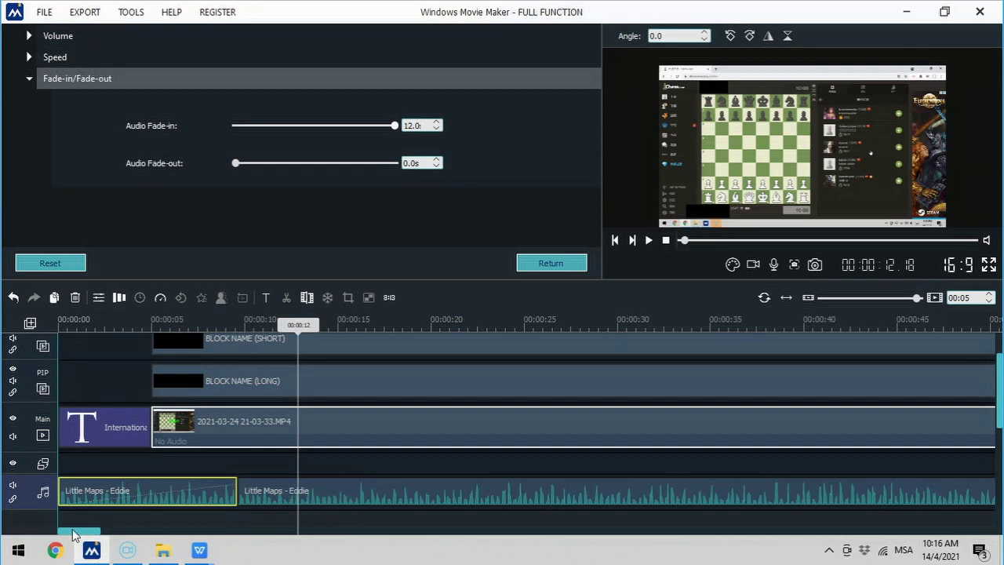
Step: Split the background music near its end, at about 00:17:57, shortly before the closing title
{"action": "left_click_drag", "start_coordinate": [74, 535], "coordinate": [243, 532]}
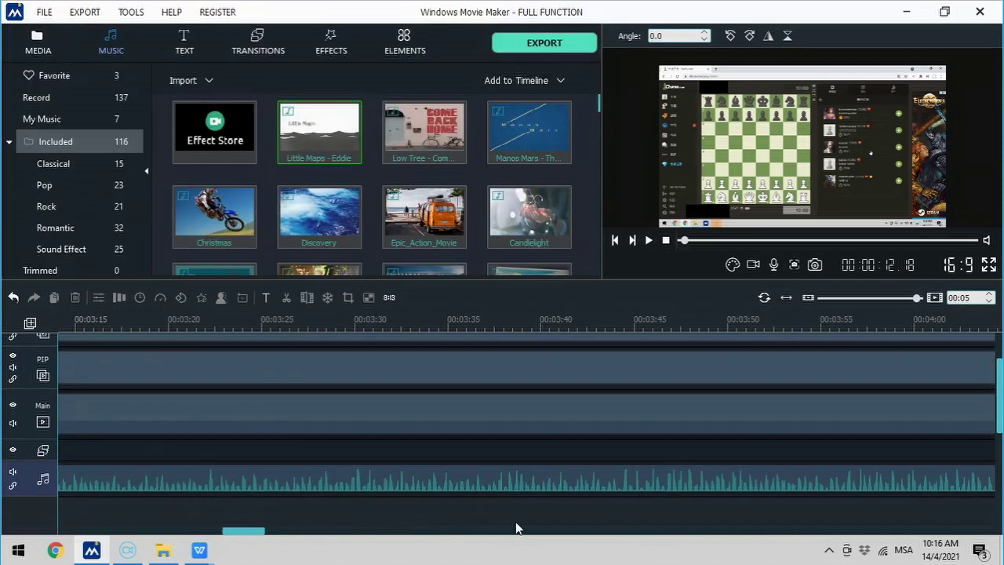
{"action": "scroll", "coordinate": [573, 524], "scroll_direction": "down", "scroll_amount": 1}
{"action": "left_click", "coordinate": [657, 530]}
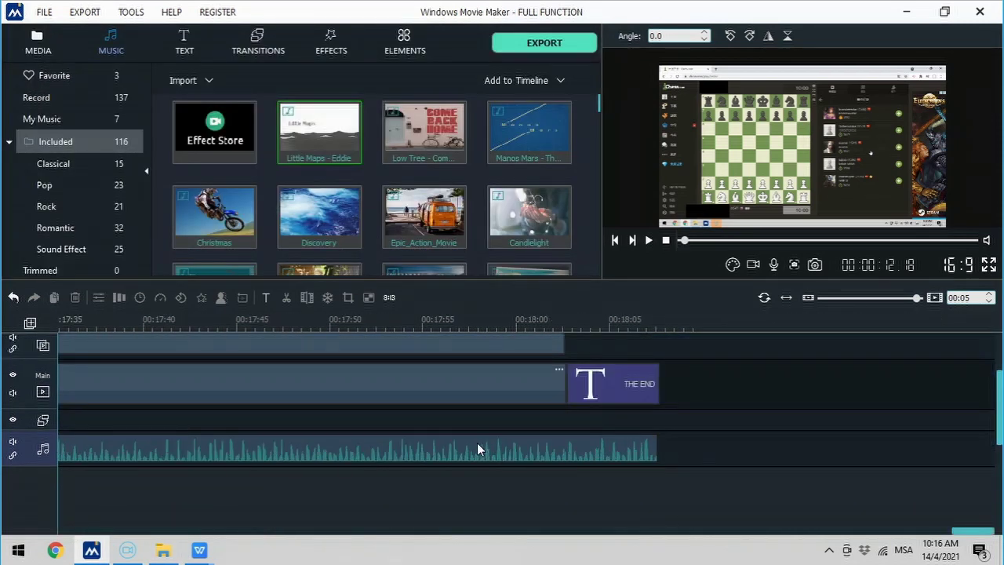
{"action": "left_click", "coordinate": [476, 444]}
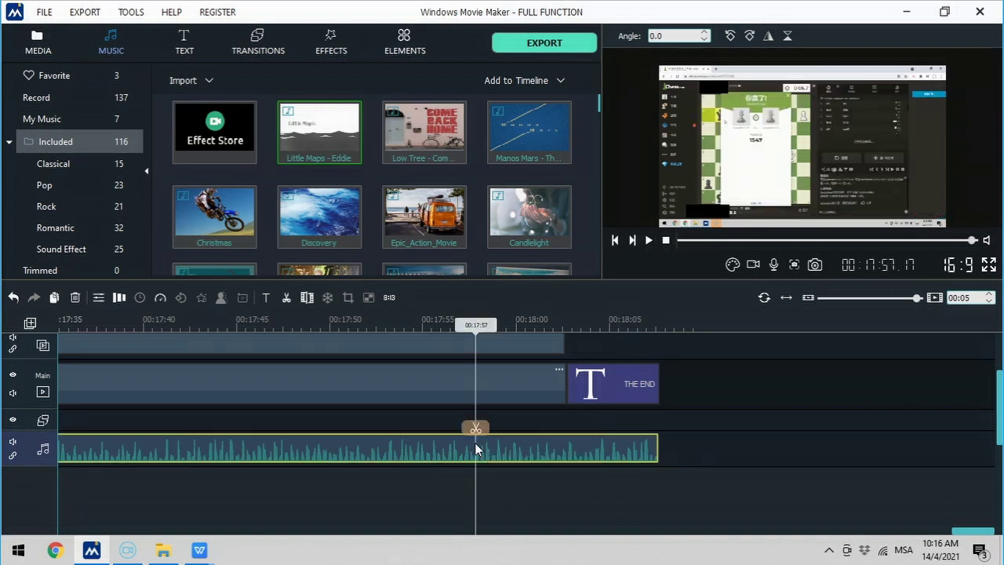
{"action": "left_click", "coordinate": [476, 428]}
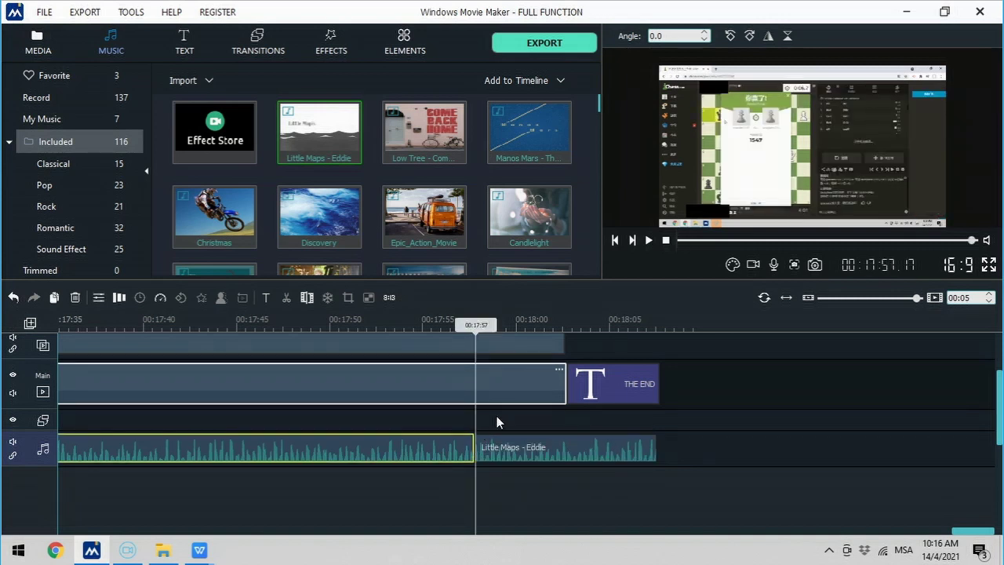
Step: Set the audio fade-out of the final music segment to the maximum duration
{"action": "left_click", "coordinate": [540, 449]}
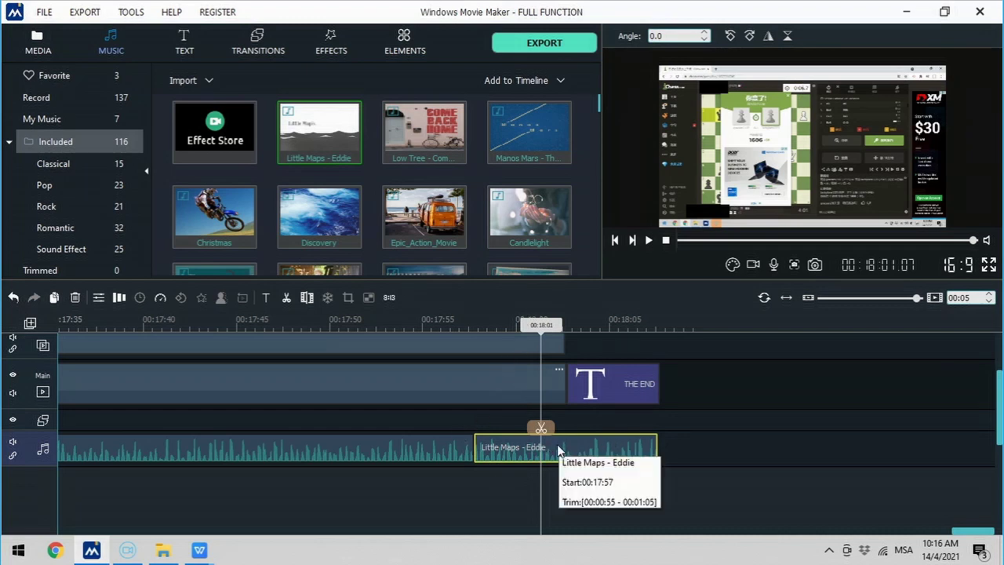
{"action": "right_click", "coordinate": [558, 445]}
{"action": "left_click", "coordinate": [623, 253]}
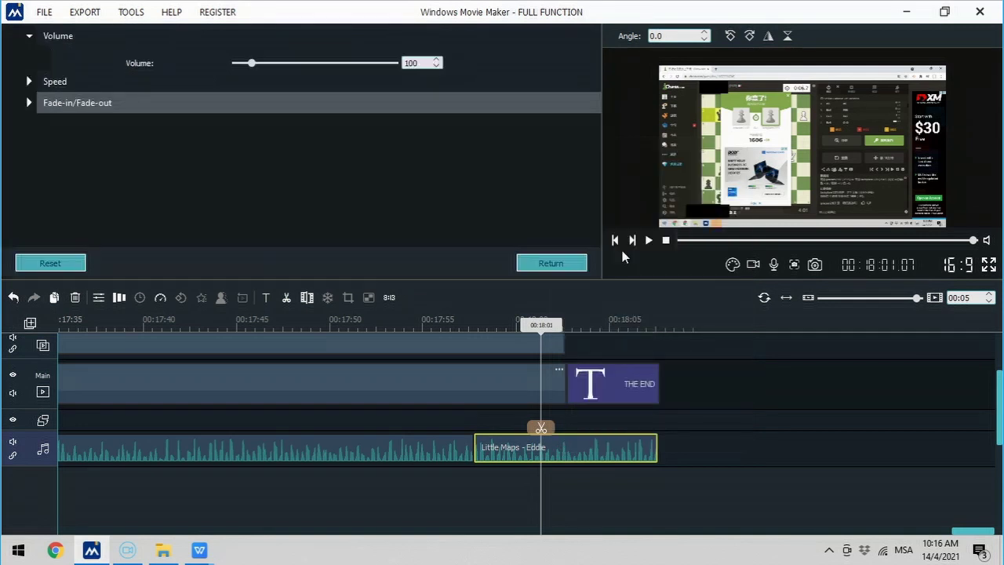
{"action": "left_click", "coordinate": [89, 109]}
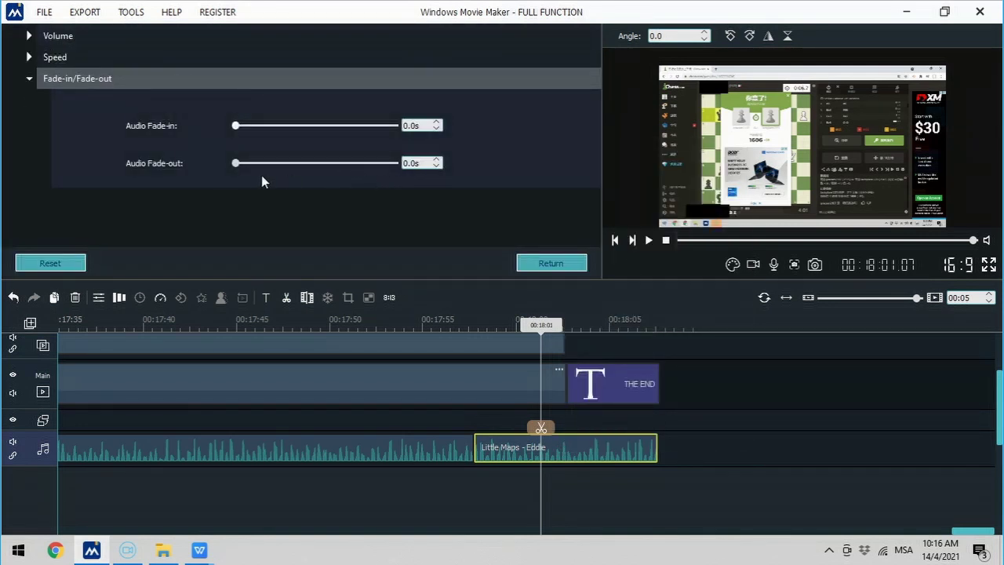
{"action": "left_click_drag", "start_coordinate": [237, 163], "coordinate": [395, 165]}
Step: Play the ending from about 00:17:55 to check the music's fade-out, and view the clip's speed and volume settings
{"action": "left_click", "coordinate": [441, 452]}
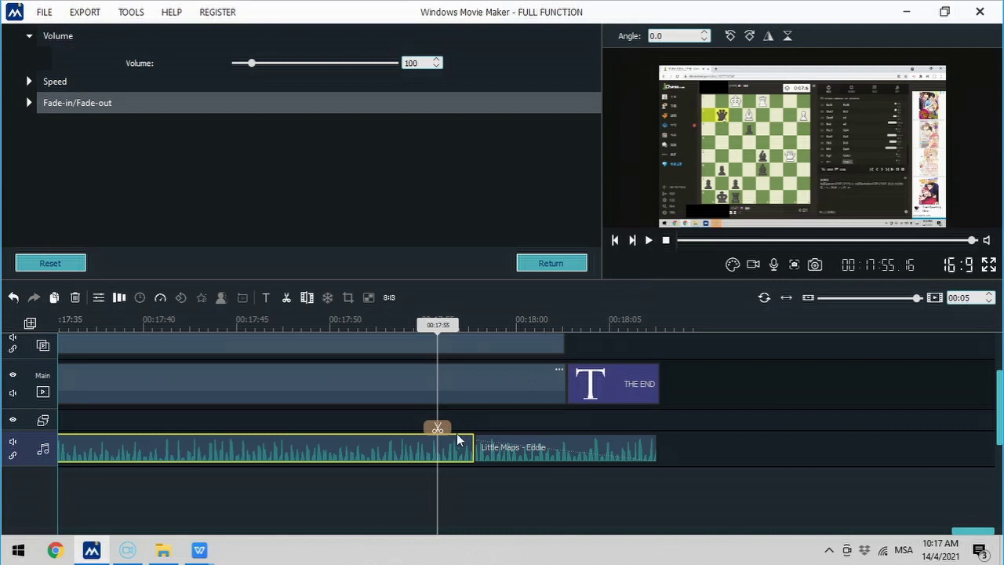
{"action": "left_click", "coordinate": [648, 242]}
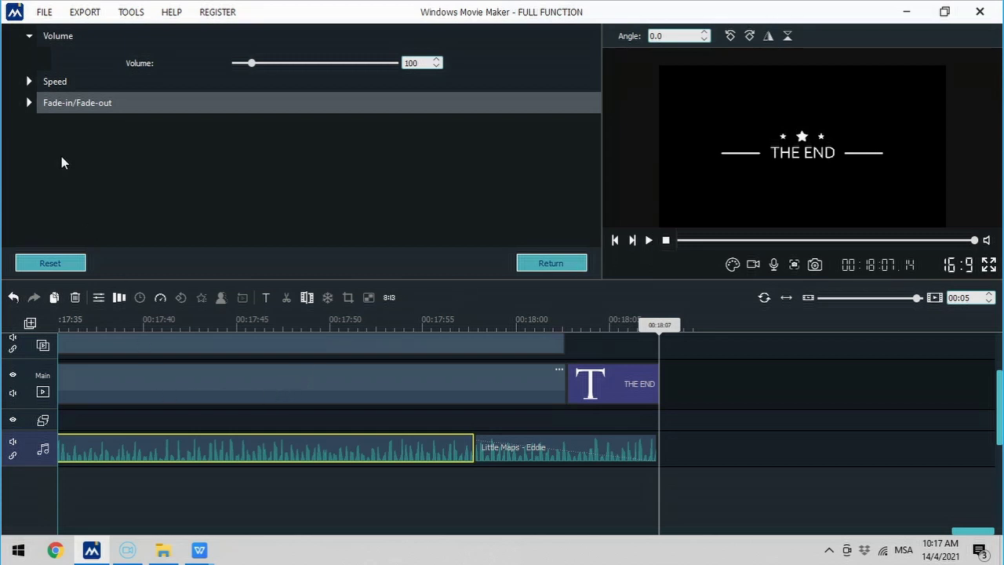
{"action": "left_click", "coordinate": [58, 82]}
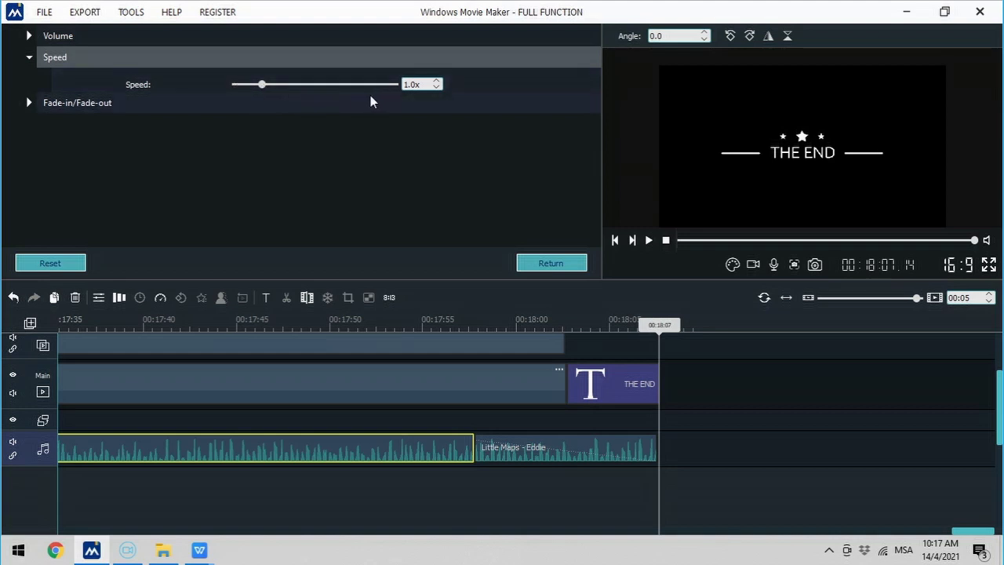
{"action": "left_click", "coordinate": [60, 37]}
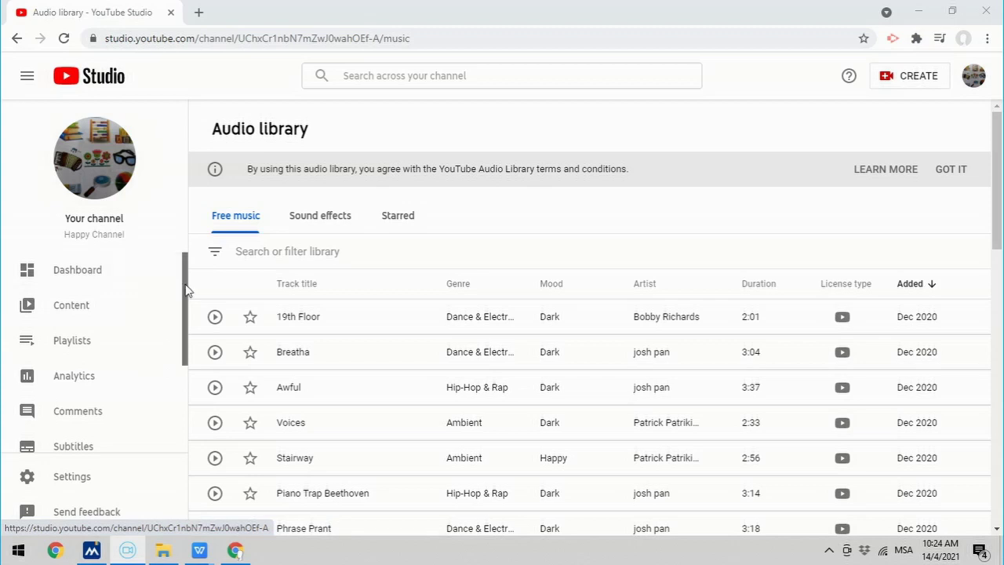
Step: In YouTube Studio's Audio library, look at the sound effects list and return to the free music list
{"action": "left_click_drag", "start_coordinate": [184, 282], "coordinate": [183, 390]}
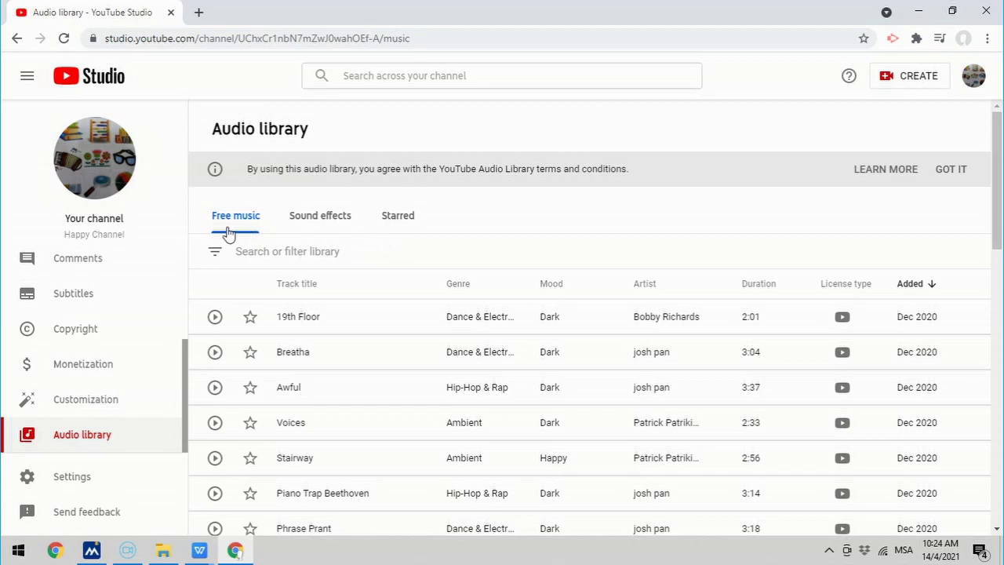
{"action": "left_click", "coordinate": [323, 228]}
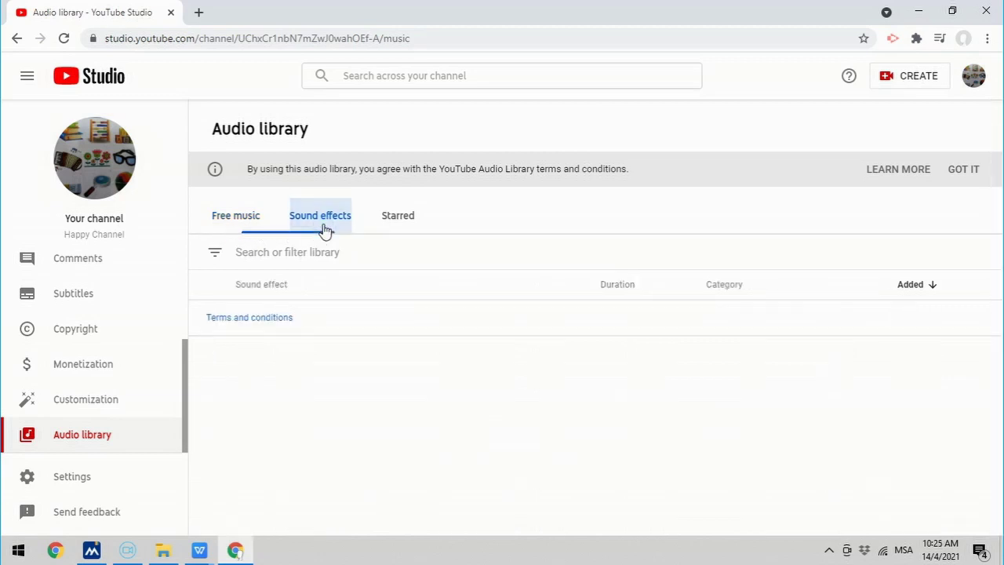
{"action": "left_click", "coordinate": [236, 214]}
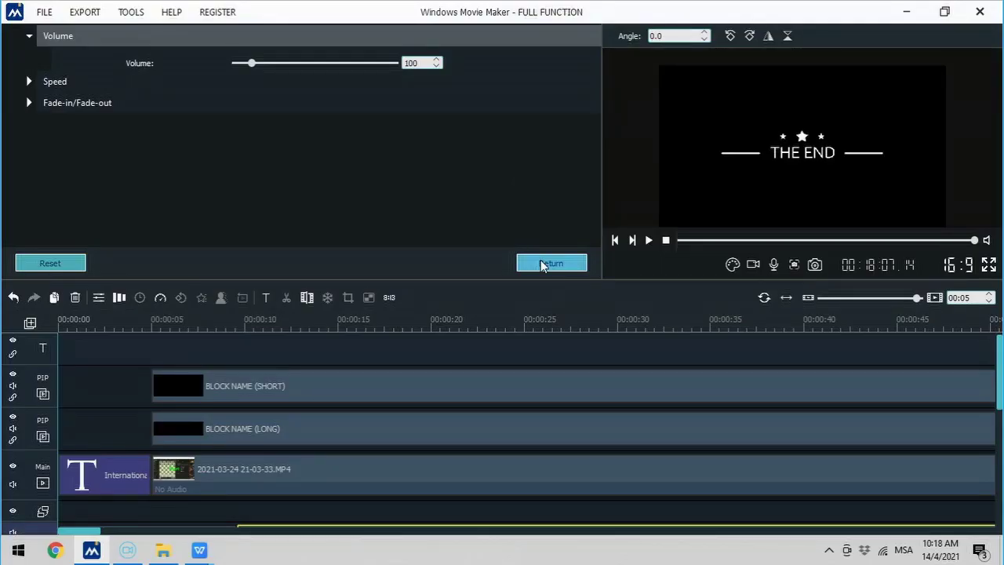
Step: Leave the music clip's audio settings and open the export settings for the finished movie
{"action": "left_click", "coordinate": [541, 260]}
{"action": "left_click", "coordinate": [545, 43]}
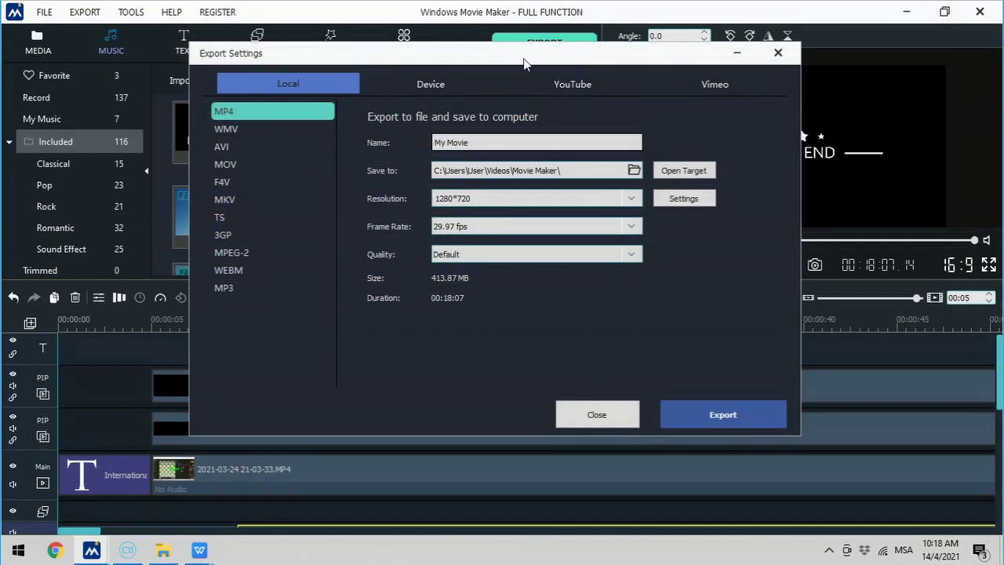